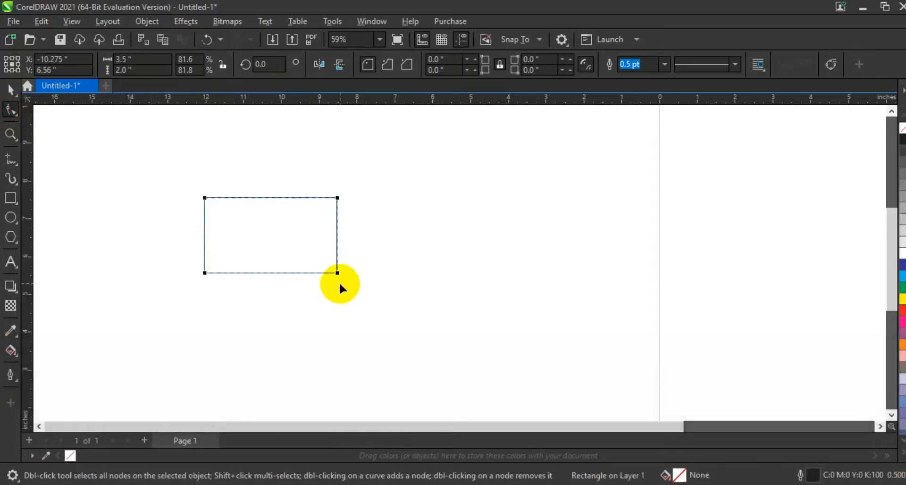
Step: Round the rectangle's corners to a radius of about 0.19 inch and fill the rectangle with white
drag(338, 273, 329, 272)
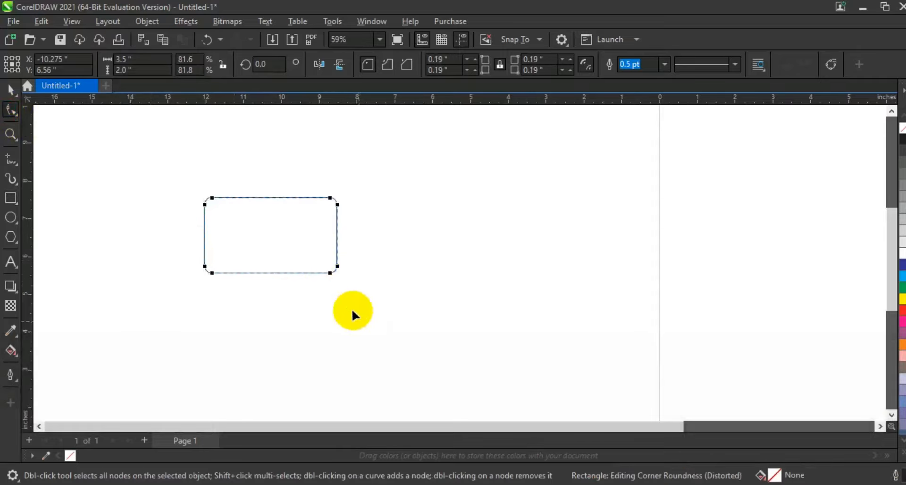
click(12, 136)
drag(178, 170, 471, 311)
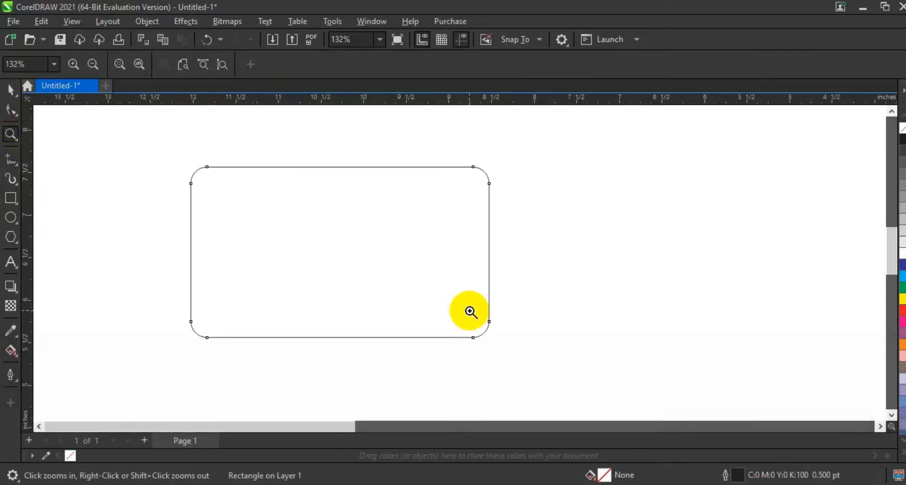
click(10, 89)
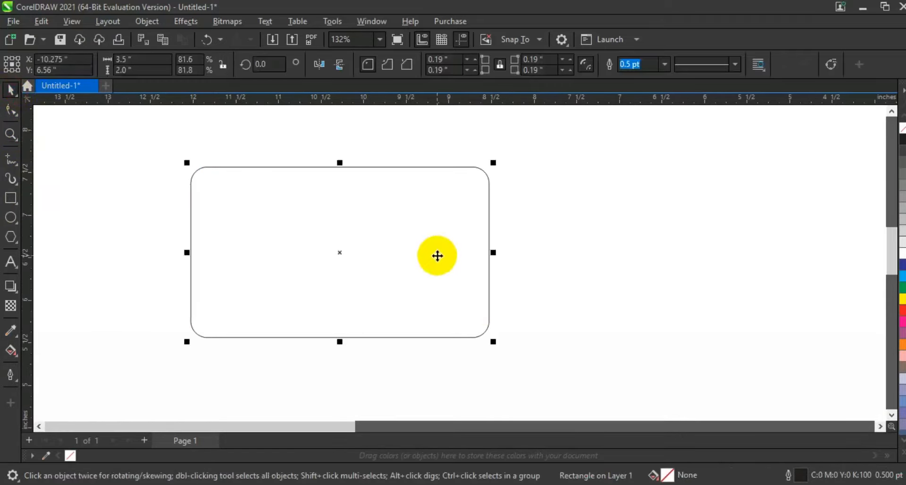
click(901, 253)
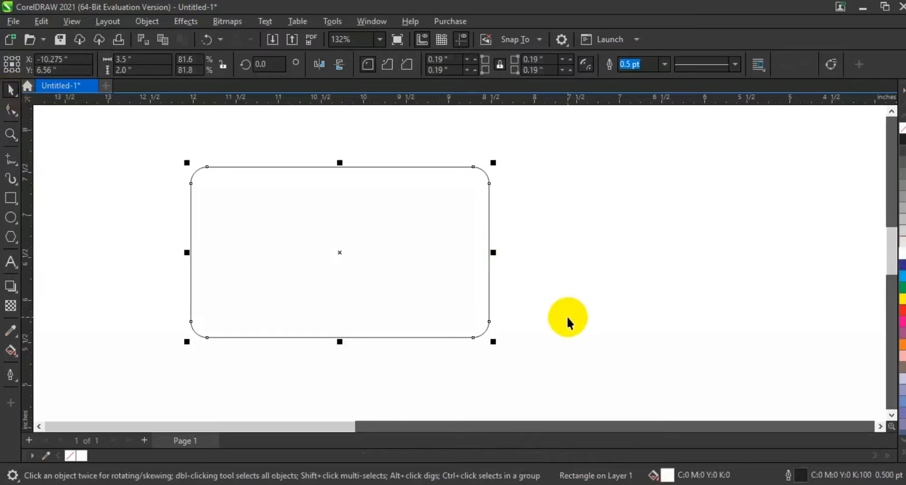
click(567, 316)
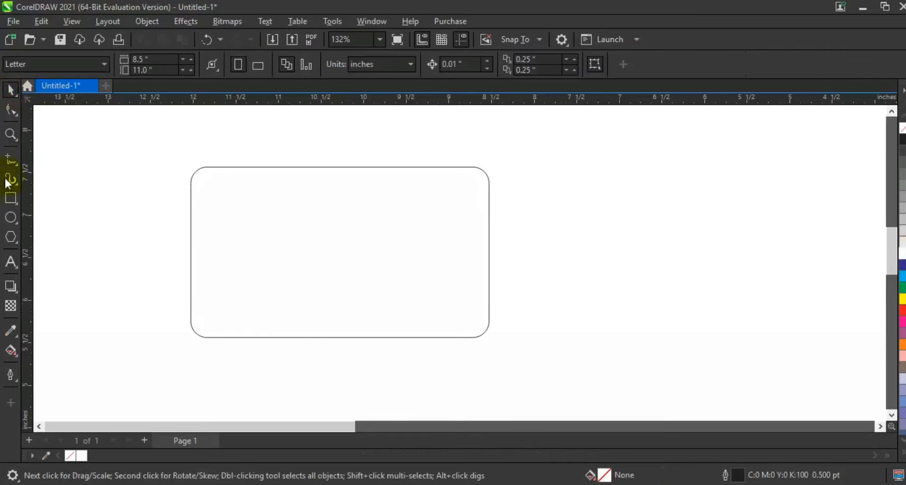
Step: Draw a slanted line about 3.7 inches long across the card, from upper right to lower left, and convert it to a curve
click(8, 160)
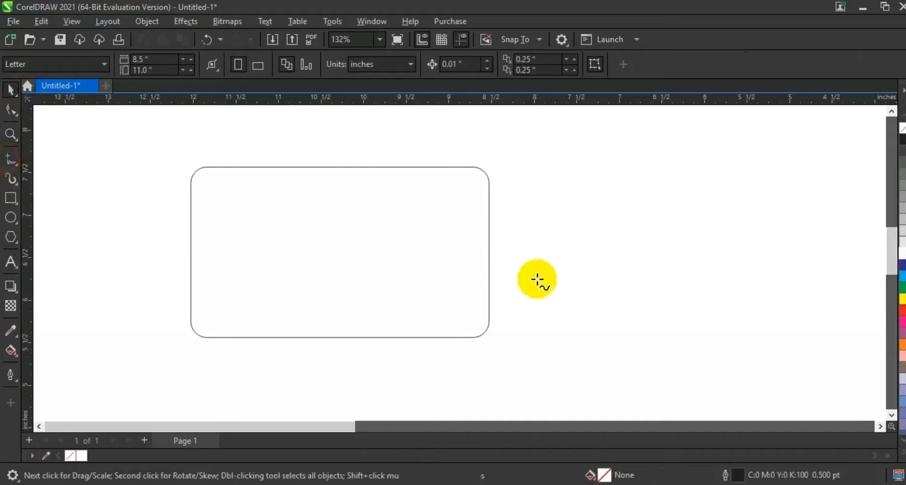
click(491, 199)
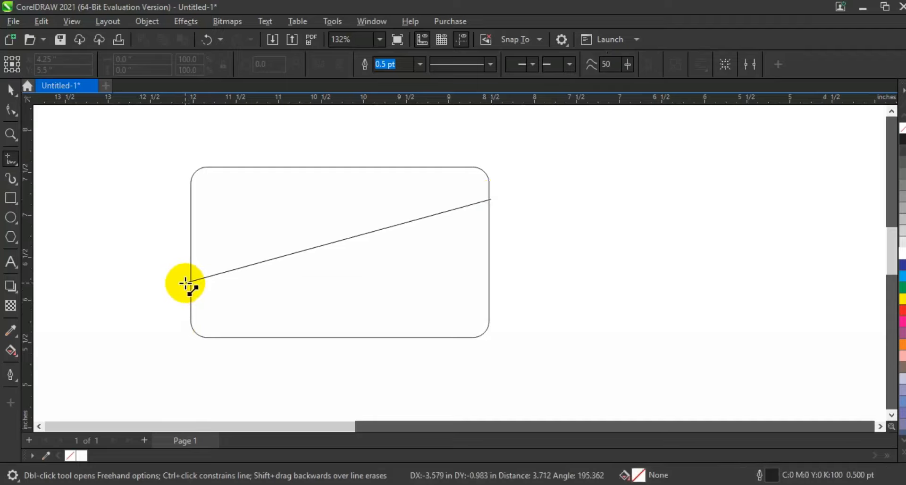
click(185, 283)
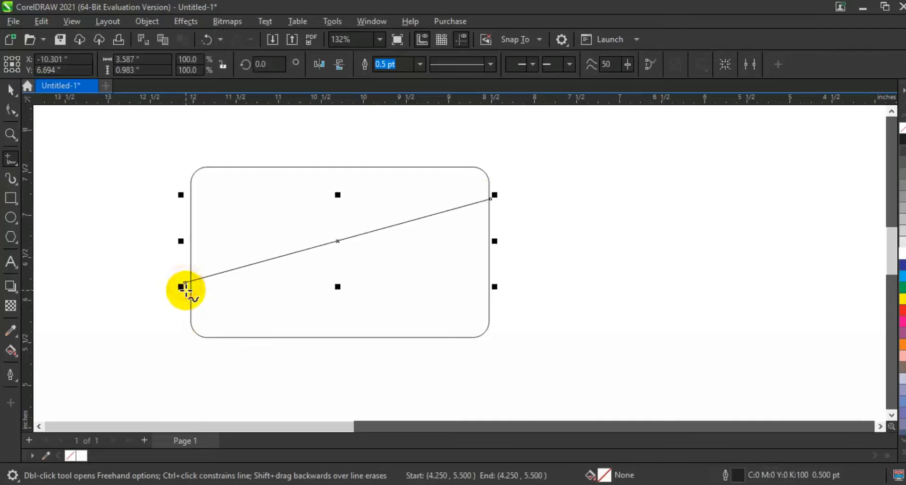
click(11, 111)
click(249, 214)
drag(391, 279, 508, 323)
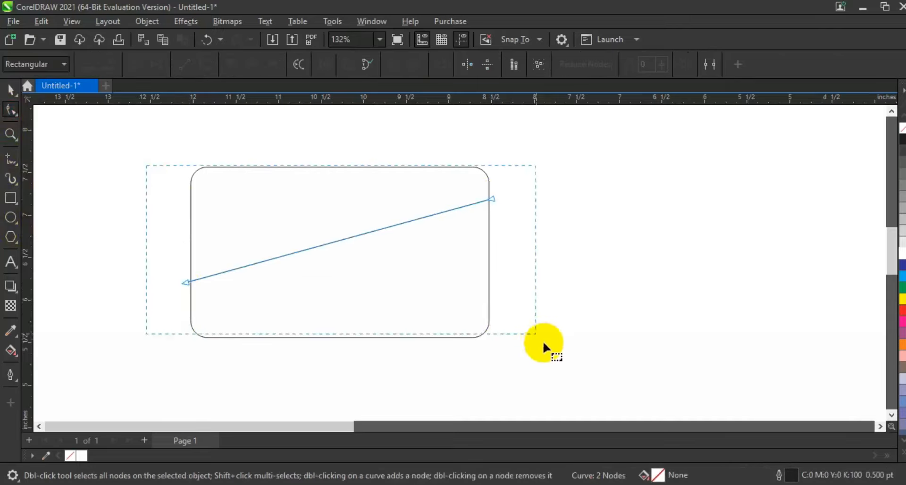
drag(559, 358, 558, 358)
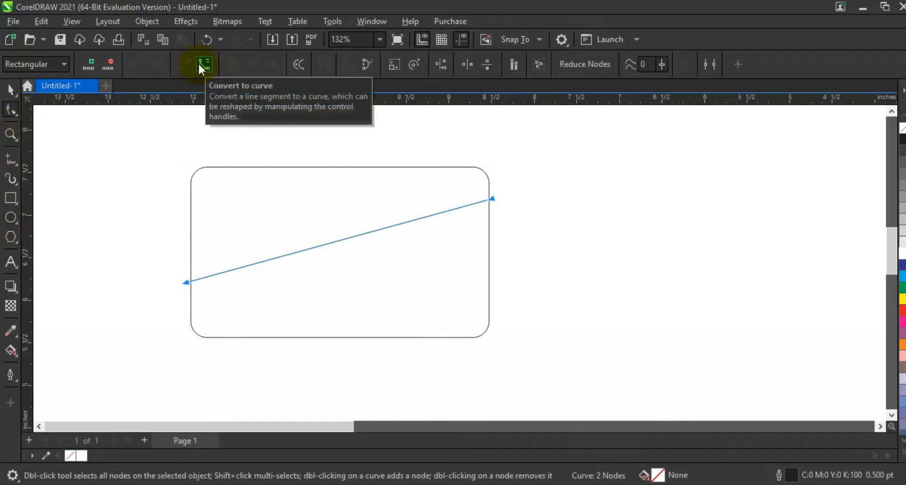
click(201, 66)
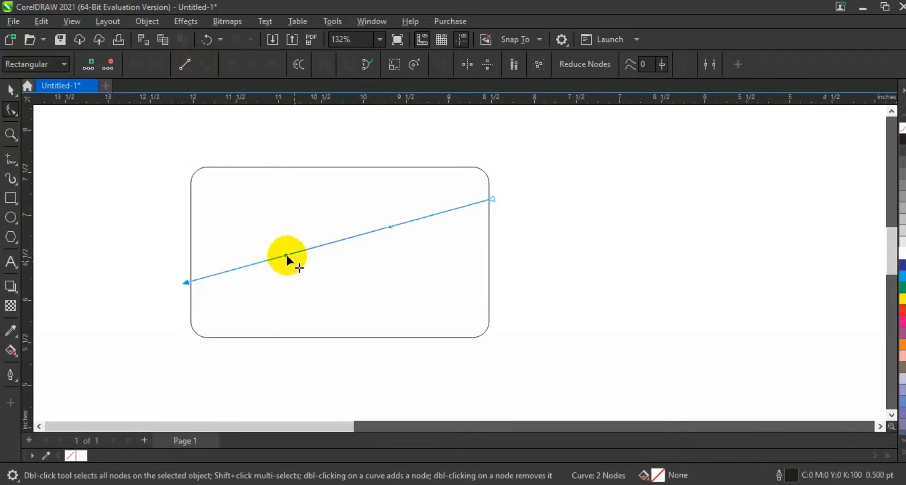
Step: Bend the line into an S-shaped wave about 3.72 by 0.97 inches, dipping on the left and cresting on the right, overlapping both card edges
drag(286, 256, 317, 349)
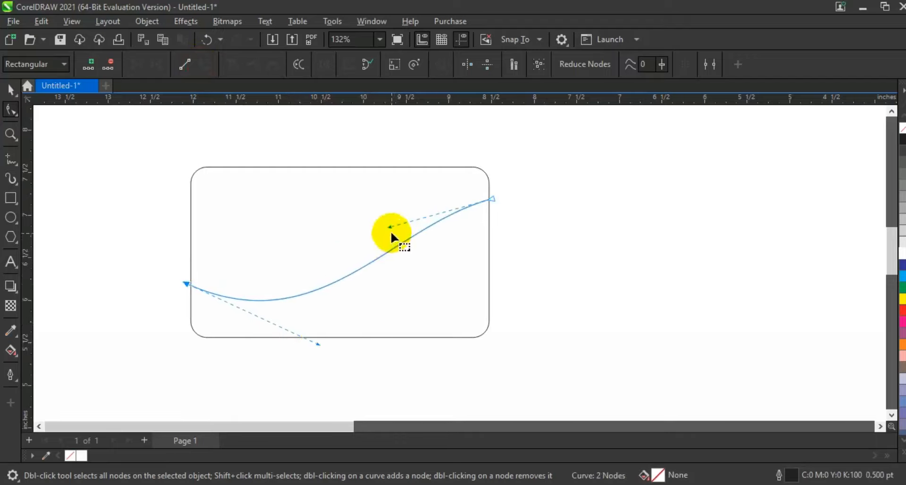
drag(391, 229, 321, 187)
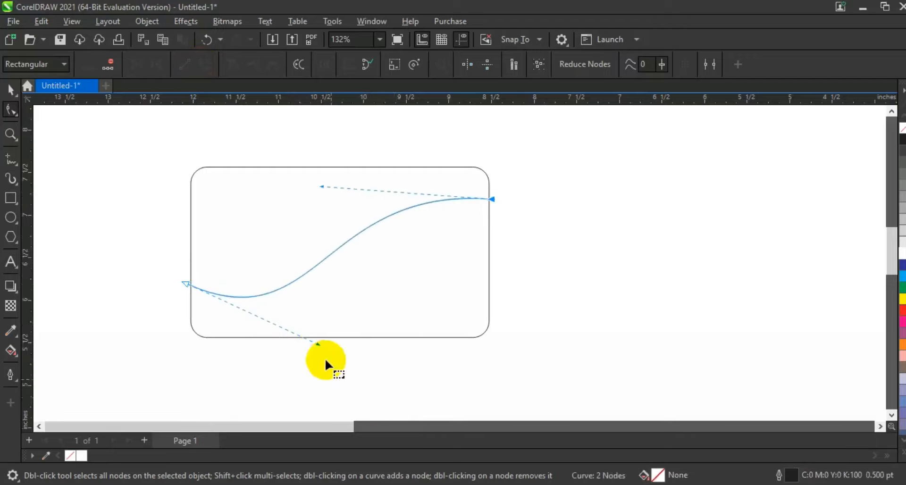
drag(318, 344, 356, 347)
drag(491, 198, 492, 212)
drag(320, 203, 328, 172)
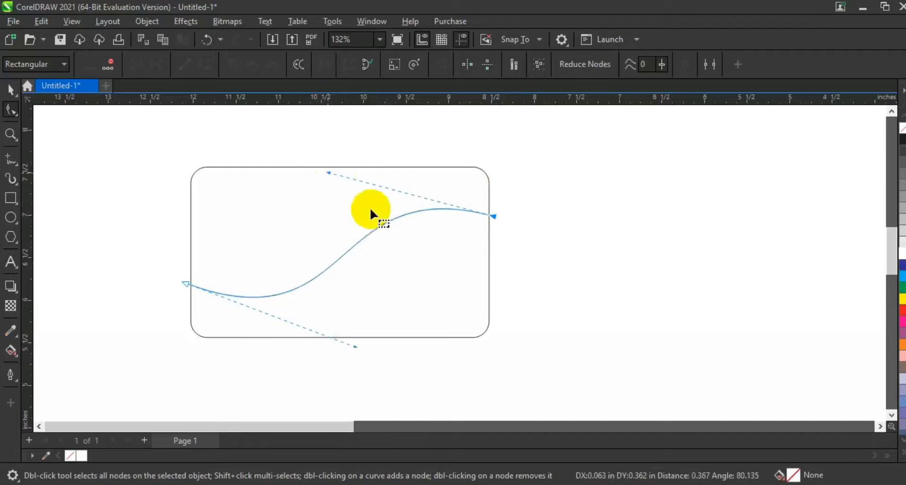
drag(357, 347, 341, 349)
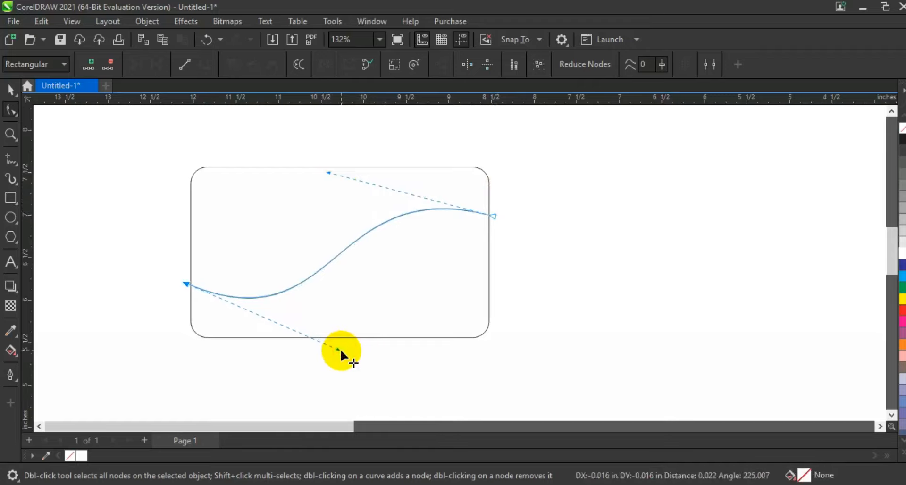
drag(494, 217, 504, 230)
drag(338, 187, 350, 163)
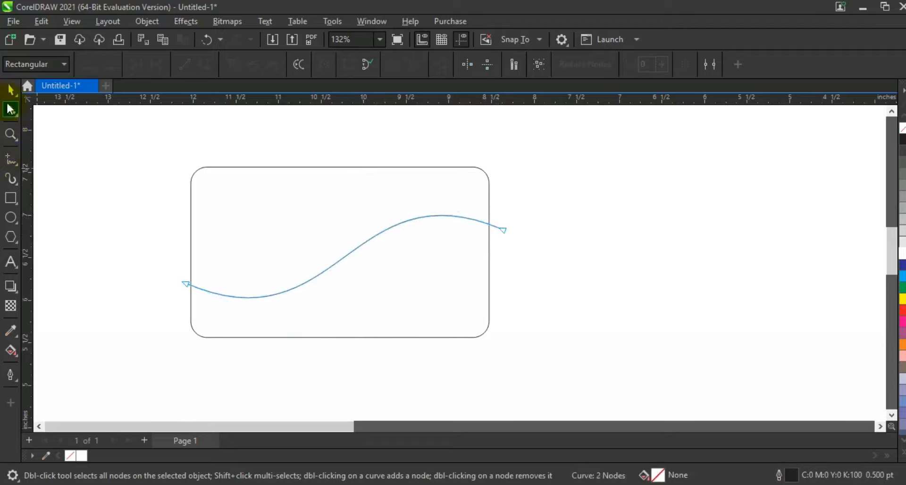
click(11, 90)
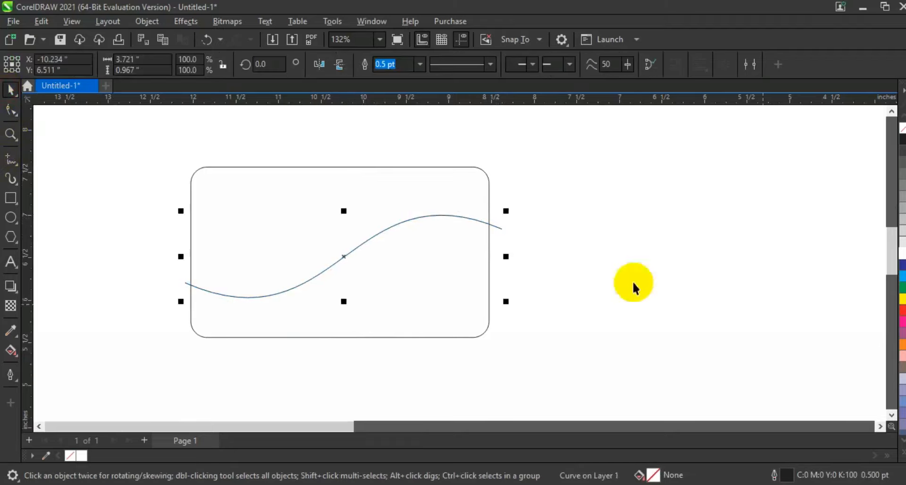
click(600, 267)
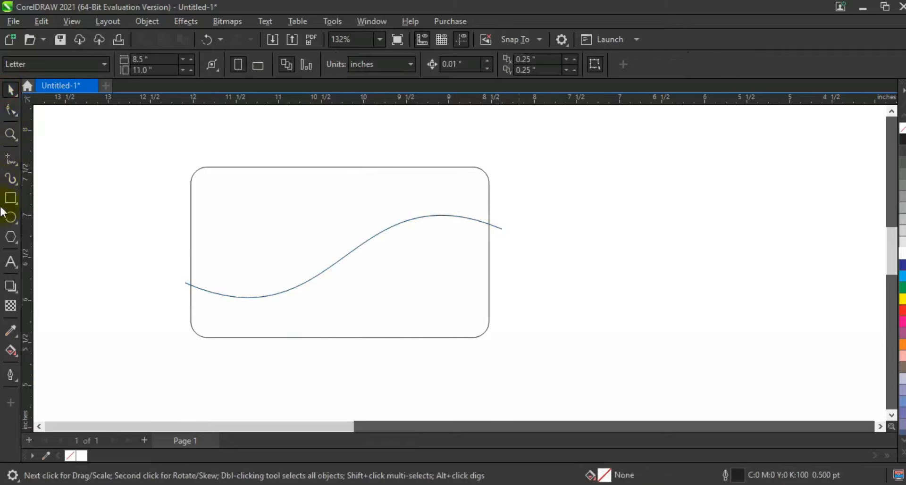
Step: Draw a nearly horizontal line about 3.6 inches long across the card's lower part and convert it to a curve
click(11, 159)
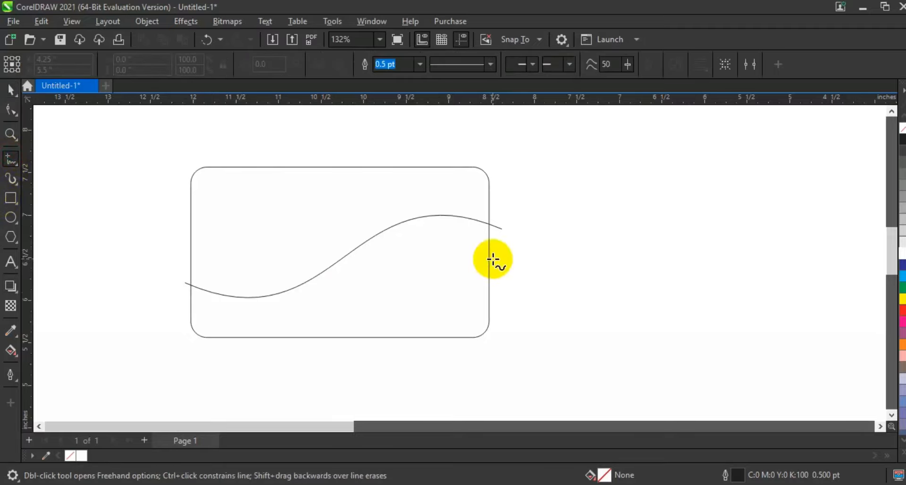
click(491, 296)
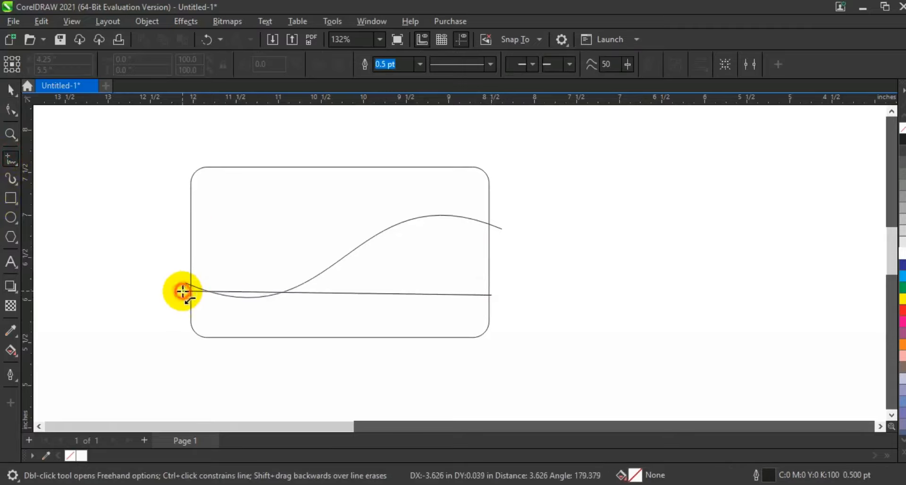
click(183, 291)
click(14, 112)
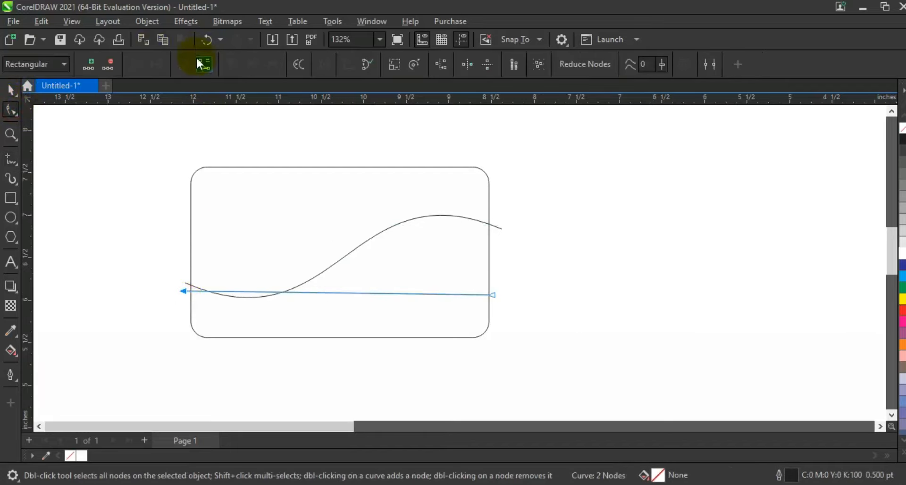
click(136, 291)
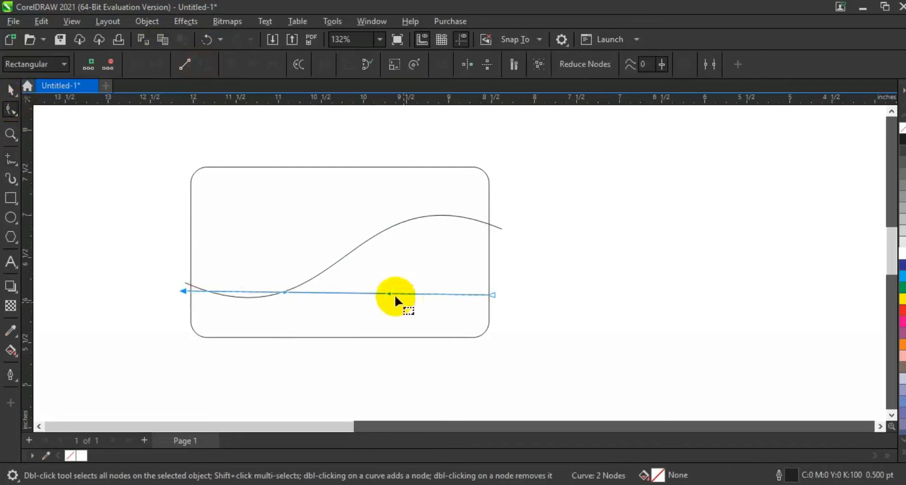
Step: Shape the second line into a flatter wave about 3.75 by 0.49 inches below the first, with its ends beyond the card edges
drag(388, 293, 188, 291)
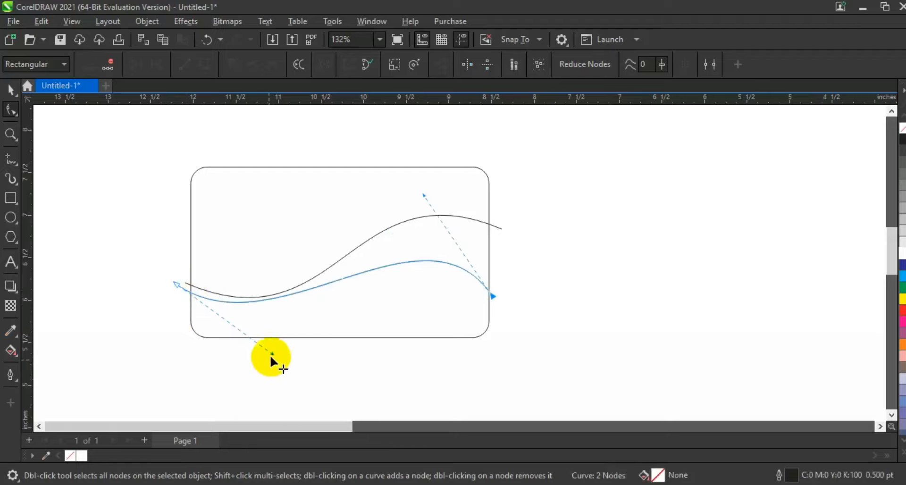
drag(271, 354, 299, 364)
drag(299, 363, 305, 361)
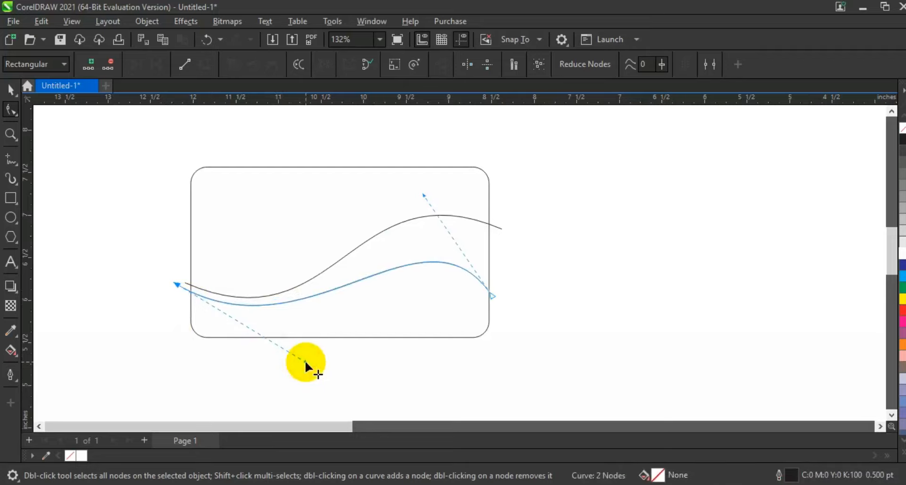
drag(494, 296, 498, 298)
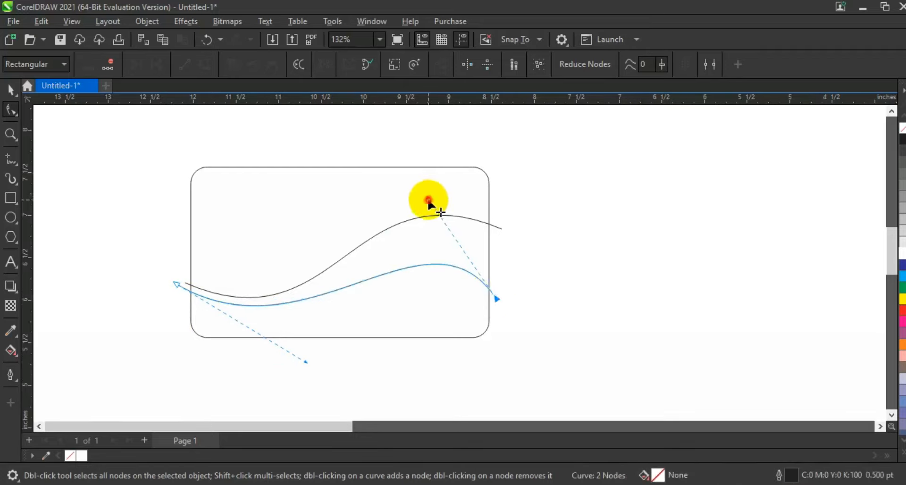
click(11, 89)
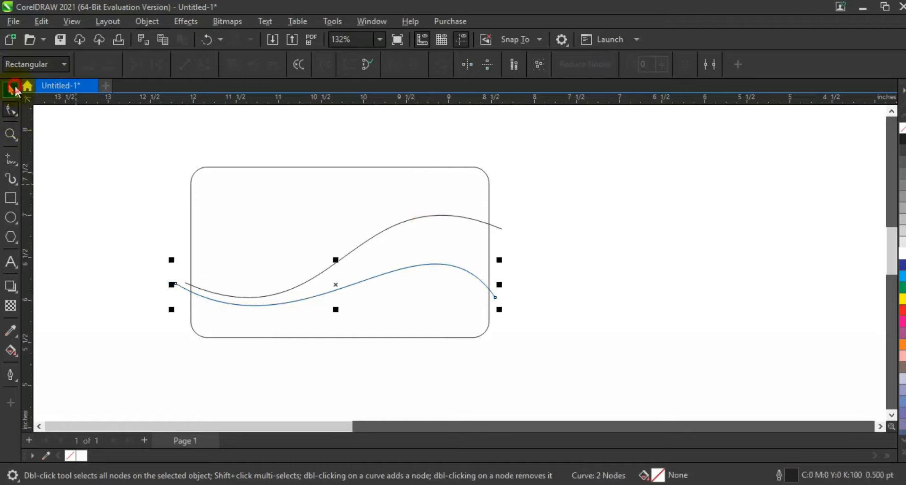
click(708, 302)
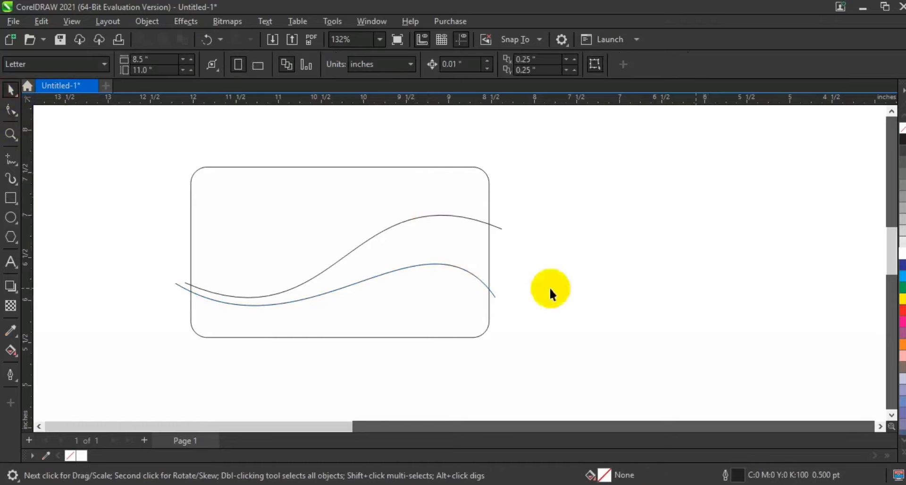
Step: Smart-fill the area below the lower wave and the band between the two waves with the blue-gray colour
click(16, 361)
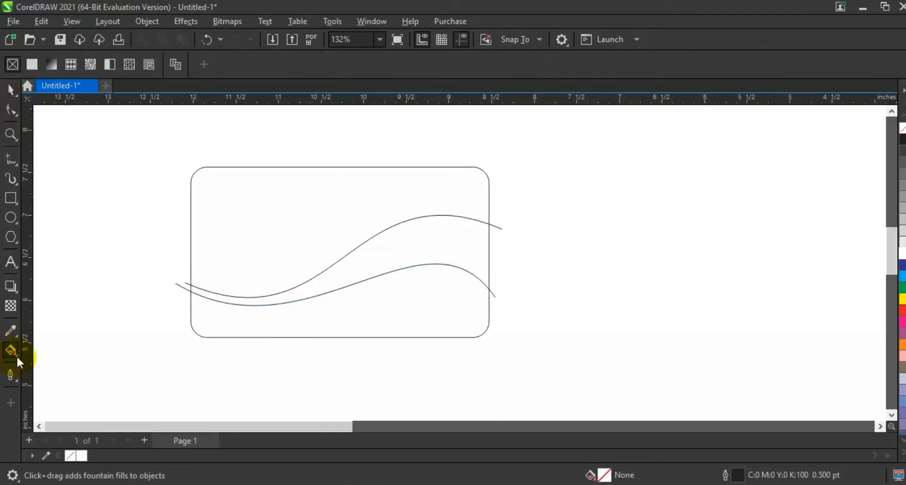
click(65, 367)
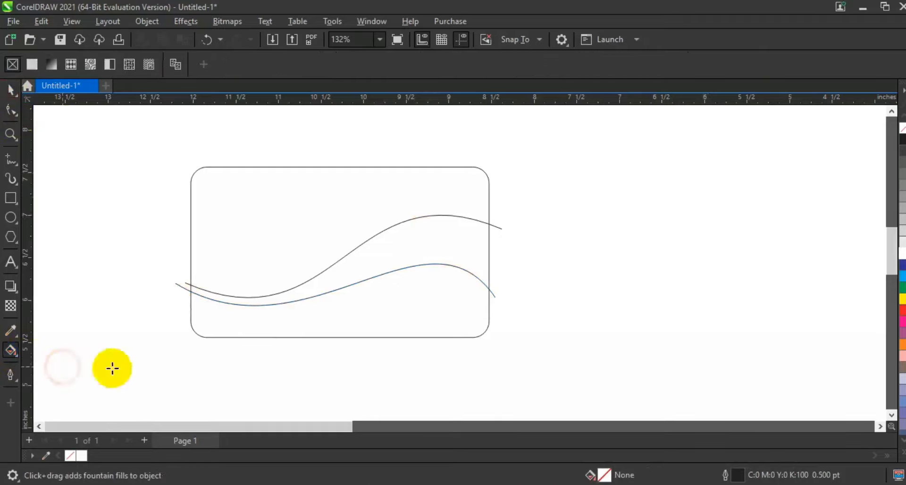
click(430, 315)
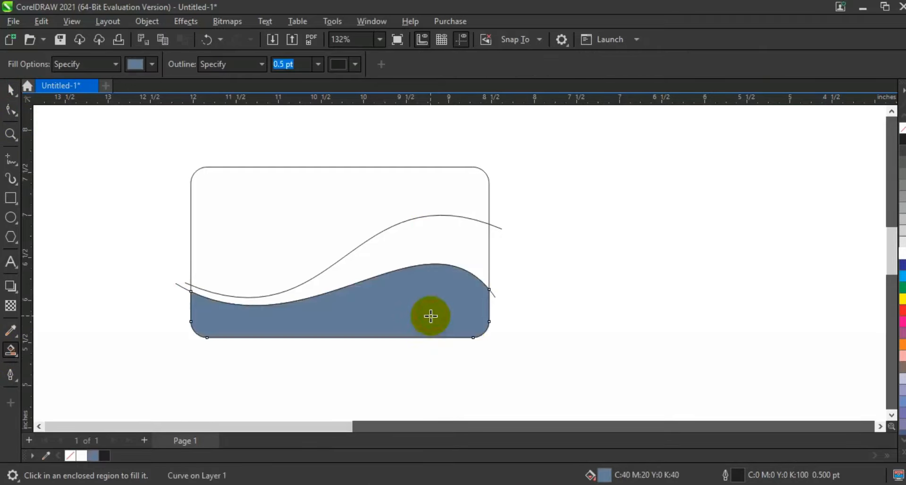
click(442, 238)
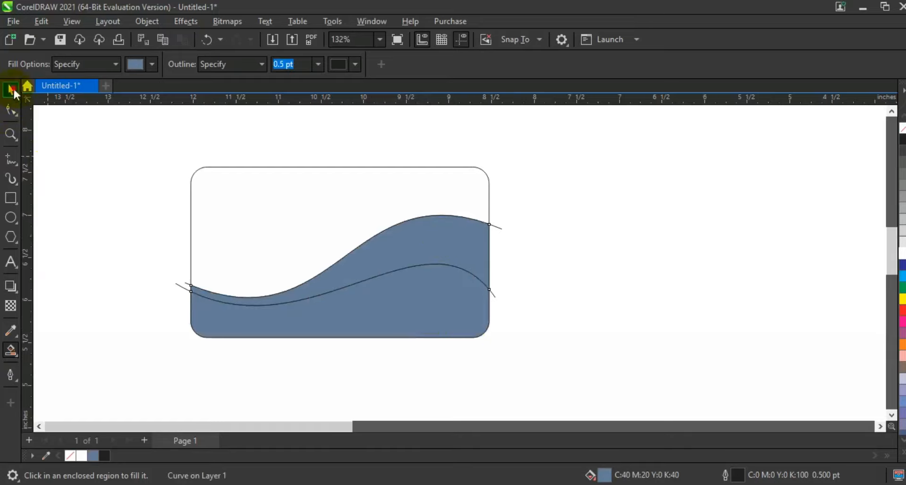
click(11, 89)
click(616, 276)
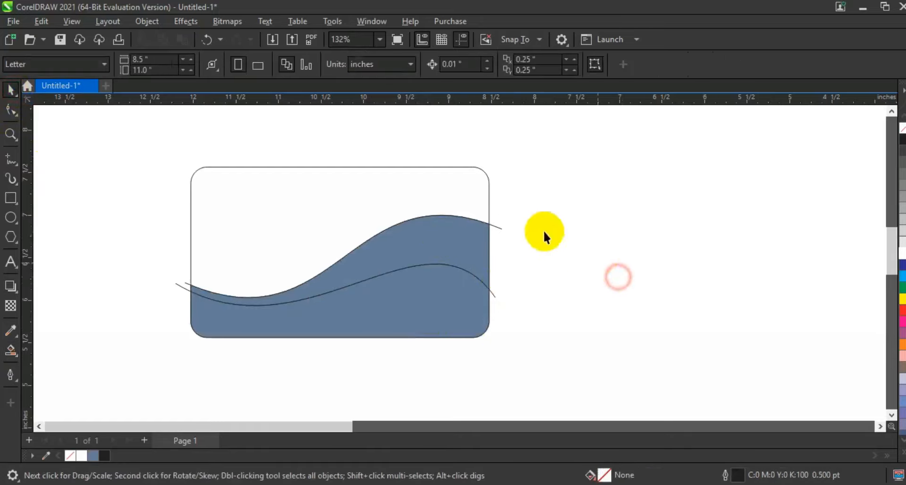
Step: Delete the two wave guide curves that extend past the card edges
click(502, 229)
key(Delete)
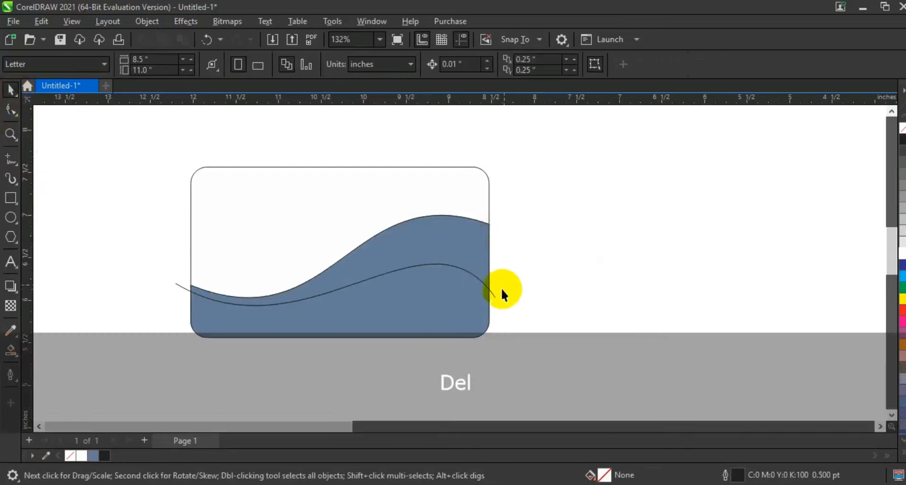
click(494, 294)
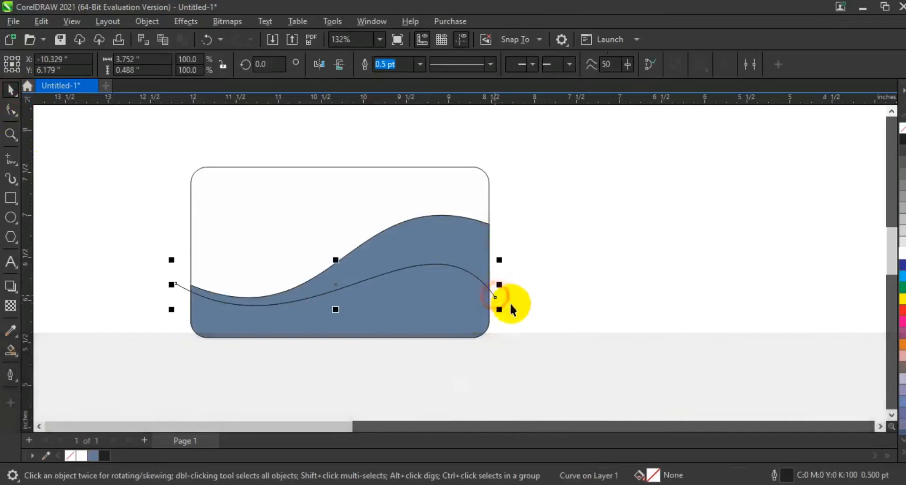
key(Delete)
Step: Fill the area below the lower wave with black (C100 M100 Y100 K100) and the band between the waves with red (M100 Y100)
click(433, 316)
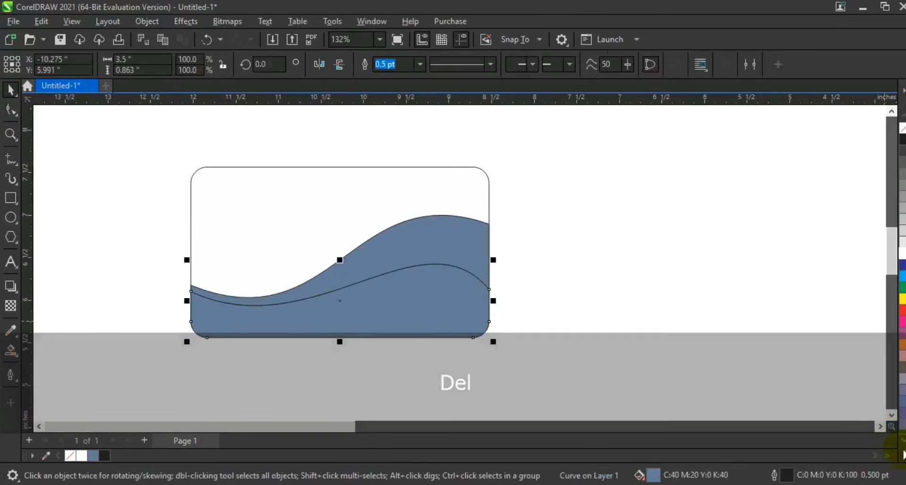
click(902, 453)
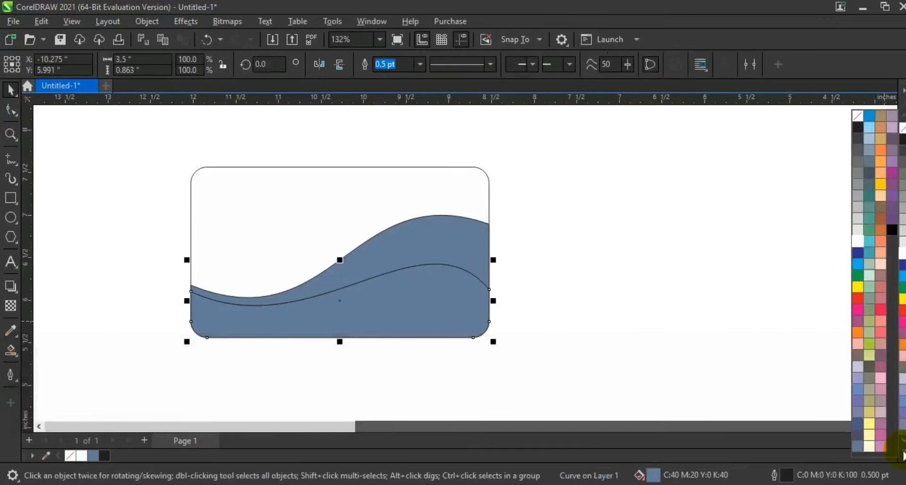
click(889, 230)
click(408, 250)
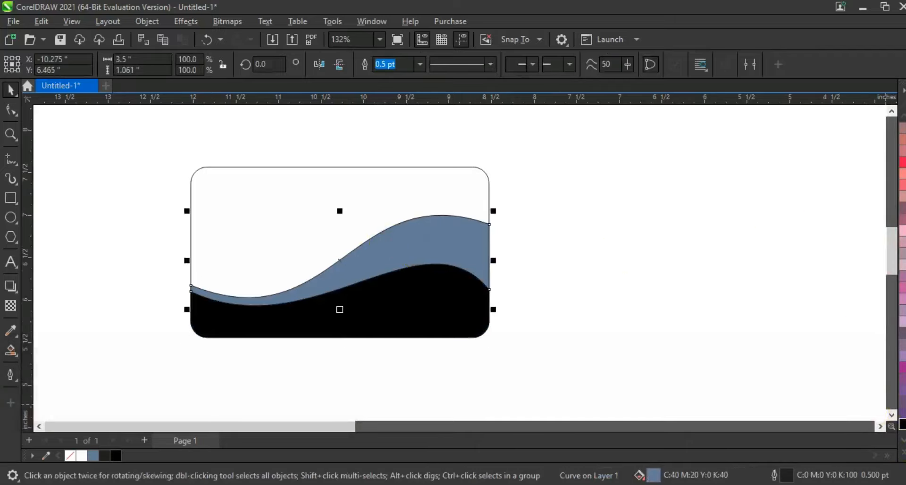
click(903, 454)
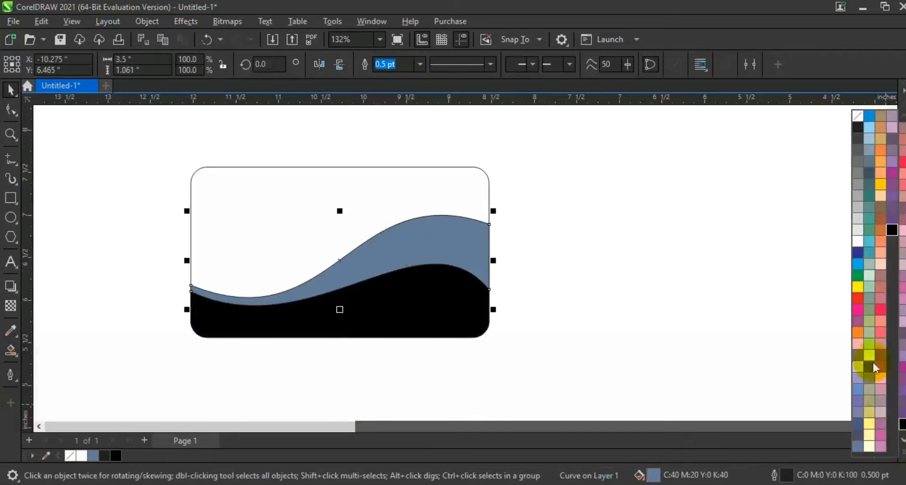
click(859, 299)
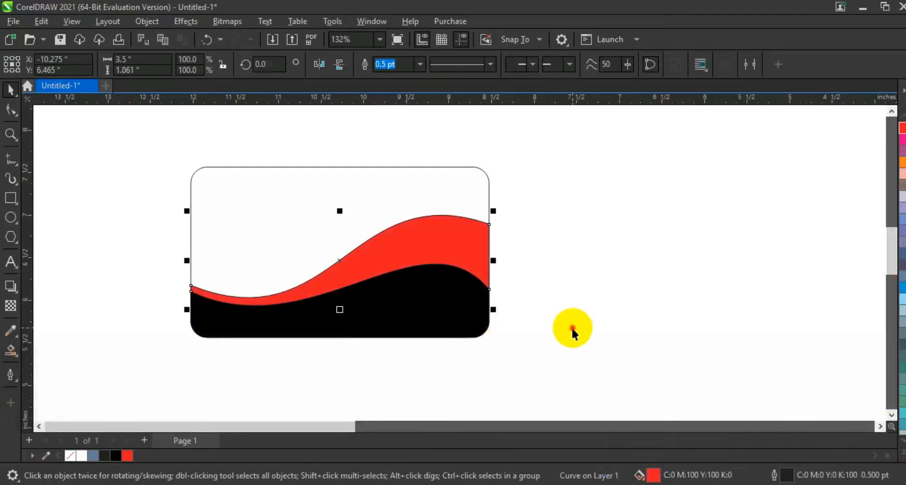
click(573, 330)
Step: Create a copy of the black wave area rotated about 2.7 degrees counterclockwise, so its edge rises over the red band
scroll(732, 347, up, 1)
click(661, 347)
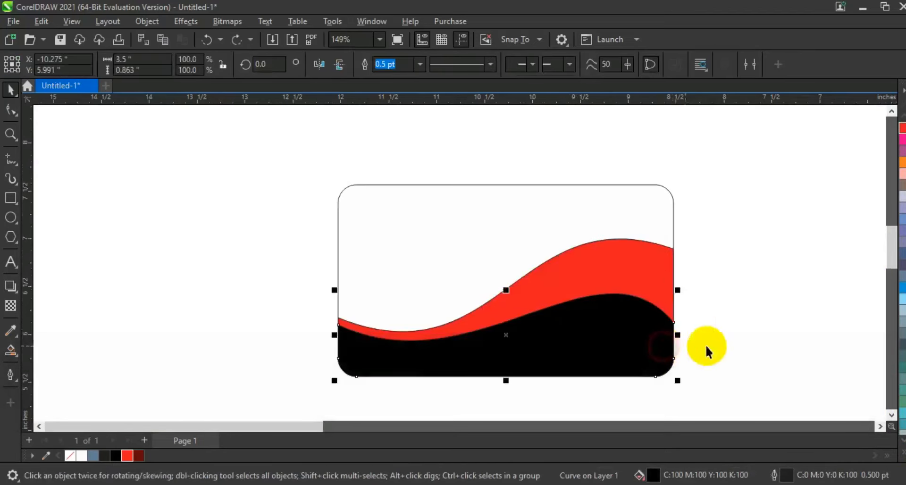
click(646, 340)
drag(682, 335, 682, 326)
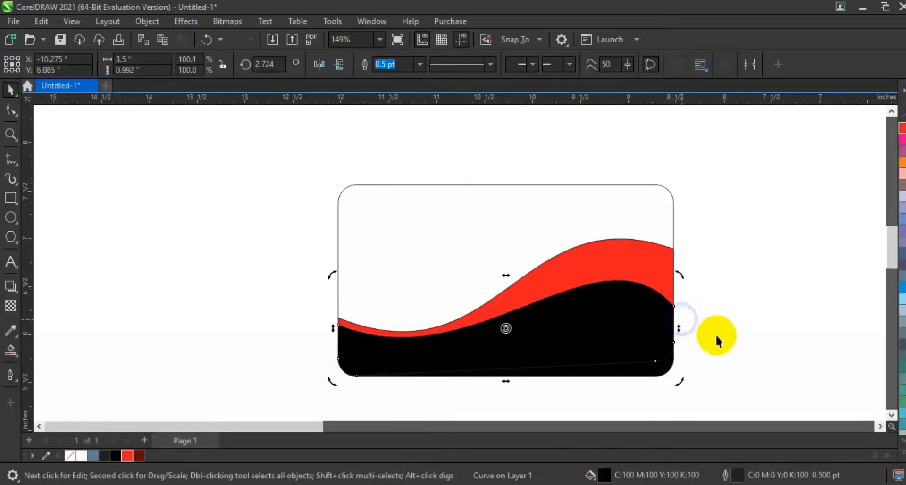
Step: Fill the rotated copy with dark red (C33 M100 Y100 K51) and place it behind the original black area
click(135, 454)
key(ctrl+Page_Down)
shift+click(651, 303)
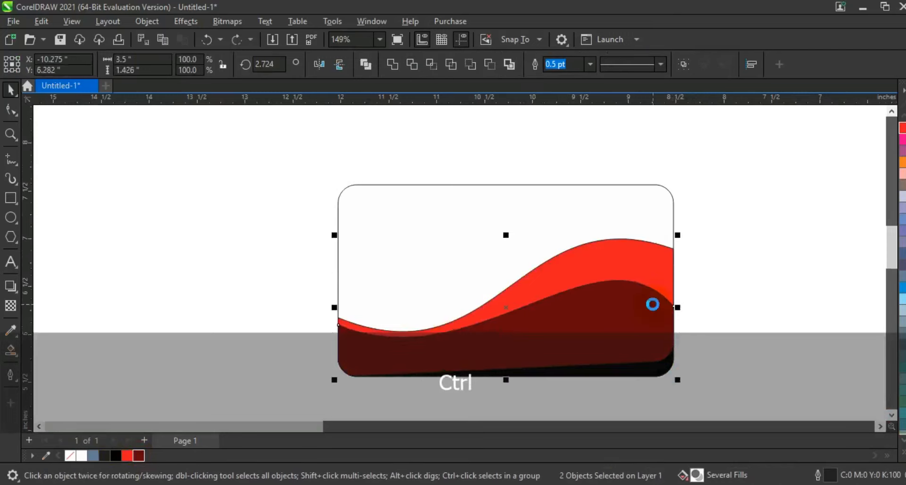
key(ctrl+Page_Down)
click(864, 275)
Step: Create a copy of the red band rotated about 1.4 degrees clockwise and fill the original band with dark red (C33 M100 Y100 K51)
click(616, 259)
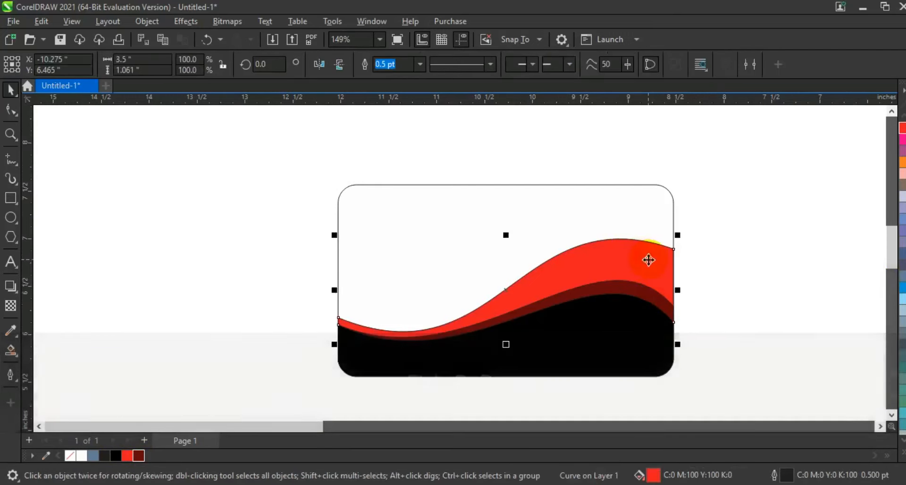
click(656, 268)
drag(680, 288, 680, 300)
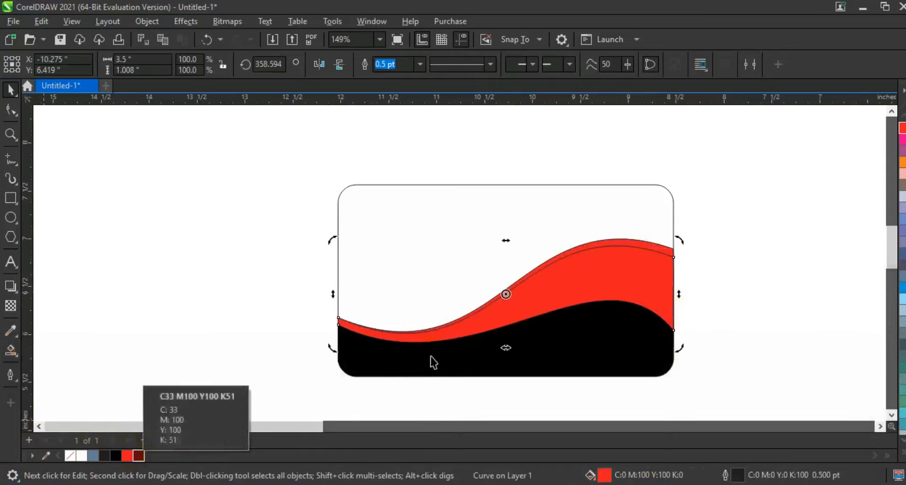
click(651, 249)
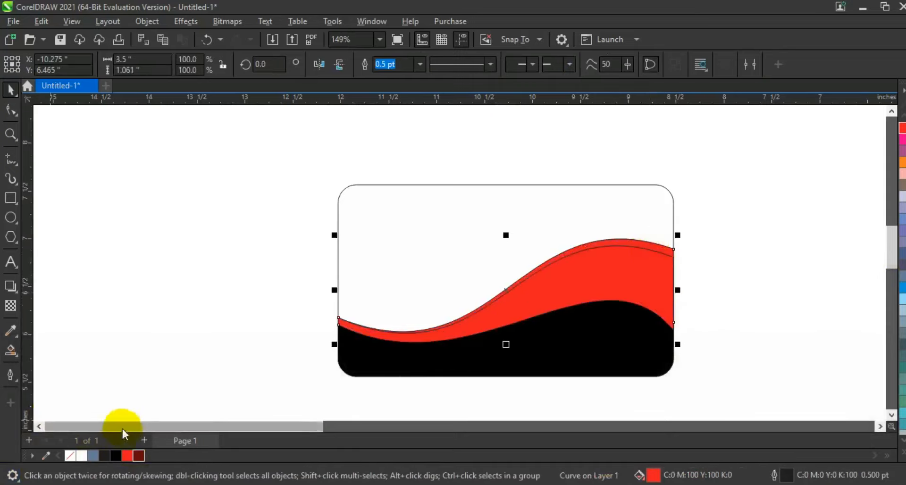
click(139, 456)
Step: Try to move the dark red band and its red copy back one level in the stacking order
key(shift)
shift+click(657, 269)
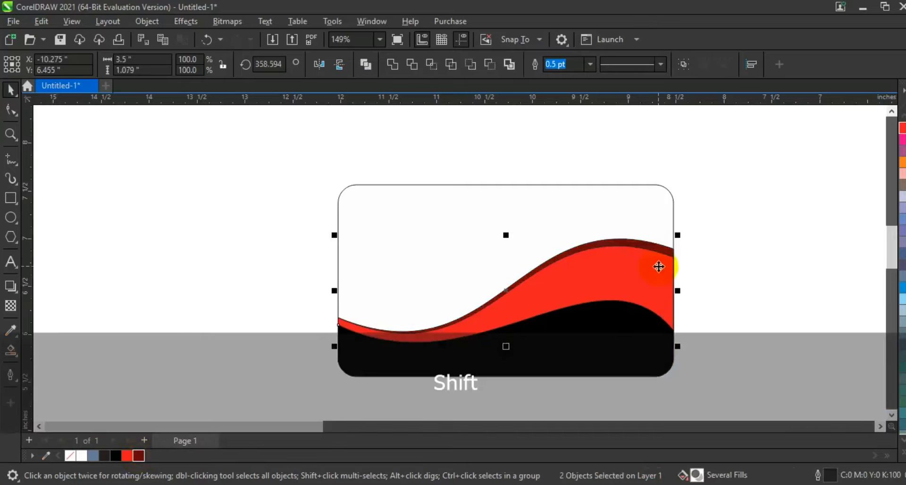
key(ctrl+Page_Down)
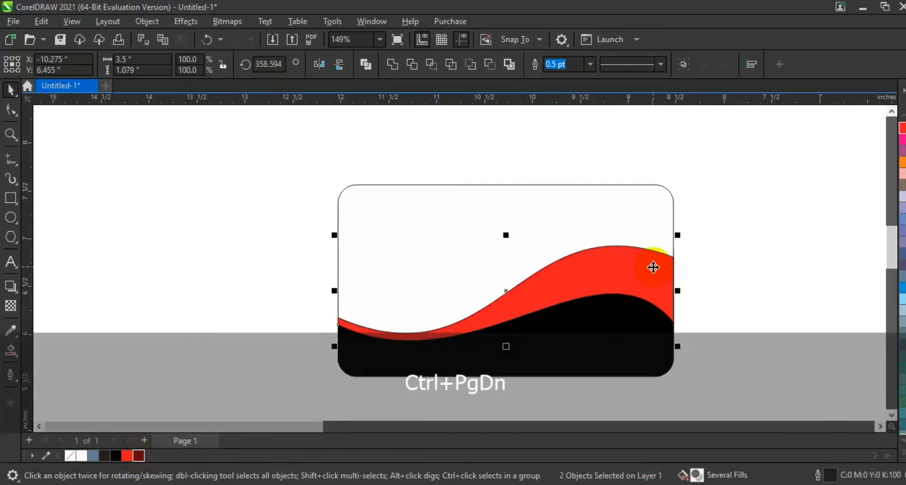
key(ctrl+z)
Step: Bring the black area and its dark red edge shape to the front, and remove the outlines from the upper wave bands
key(shift)
click(778, 254)
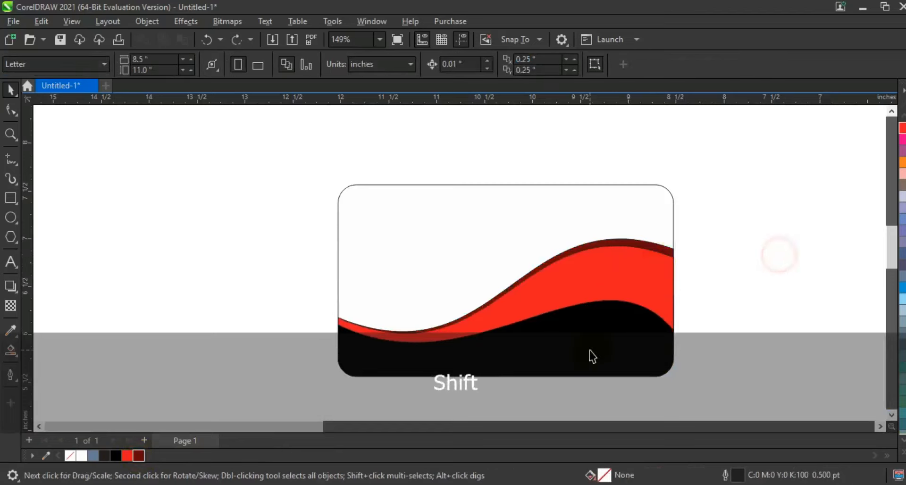
drag(731, 279, 134, 424)
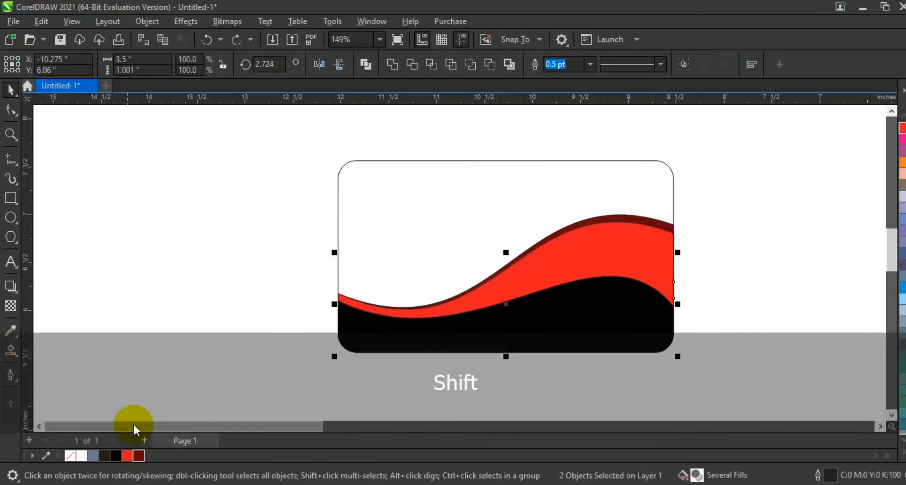
key(shift+Page_Up)
click(734, 212)
drag(730, 200, 302, 390)
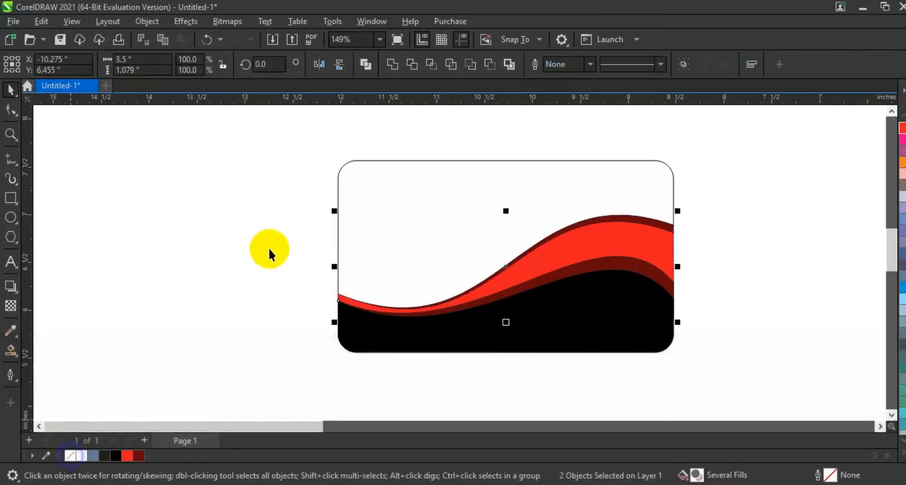
click(266, 250)
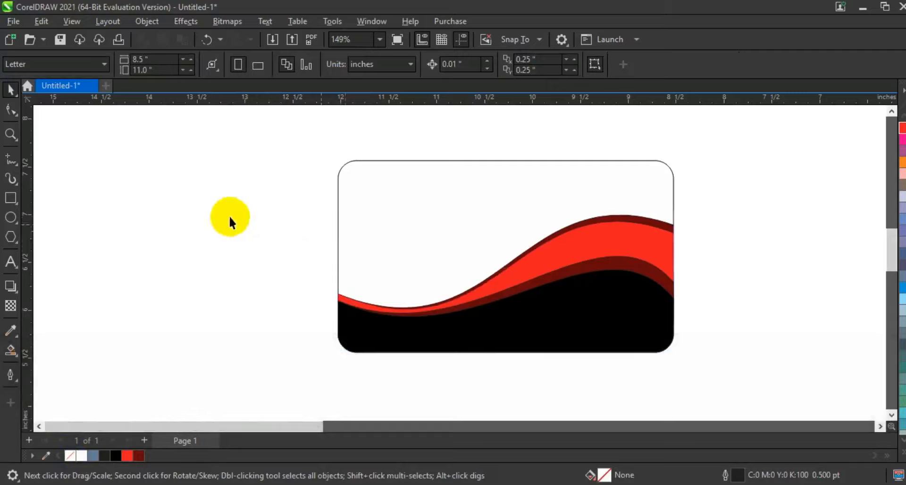
Step: Draw a narrow two-segment V line across the black area, with segments about 3.6 and 3.5 inches long meeting near the card's left edge
click(12, 178)
click(10, 160)
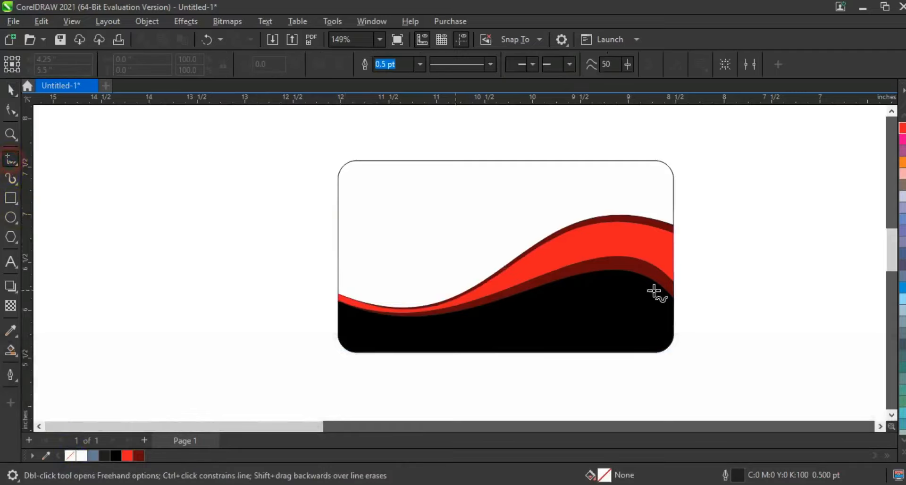
click(690, 316)
click(306, 361)
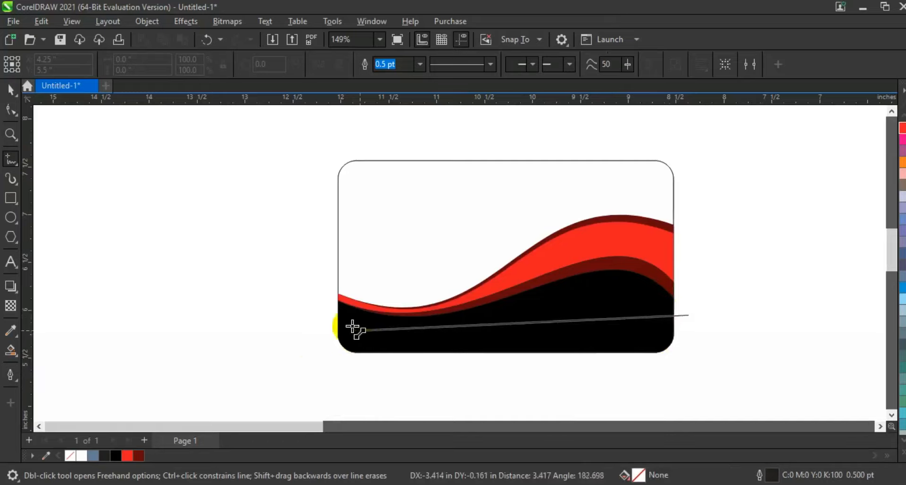
double_click(343, 317)
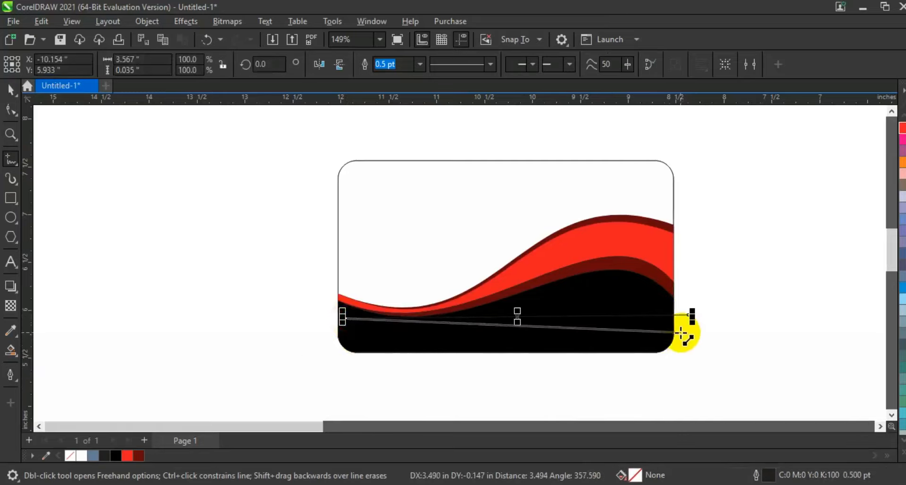
click(679, 333)
Step: Convert the V line's segments to curves and bend the upper segment into a wave running just below the black area's top edge
click(12, 108)
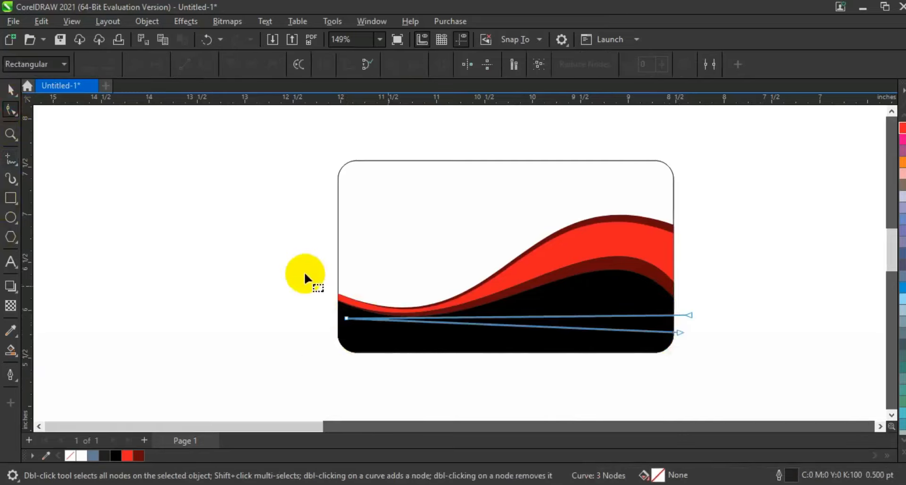
drag(278, 264, 740, 373)
click(198, 67)
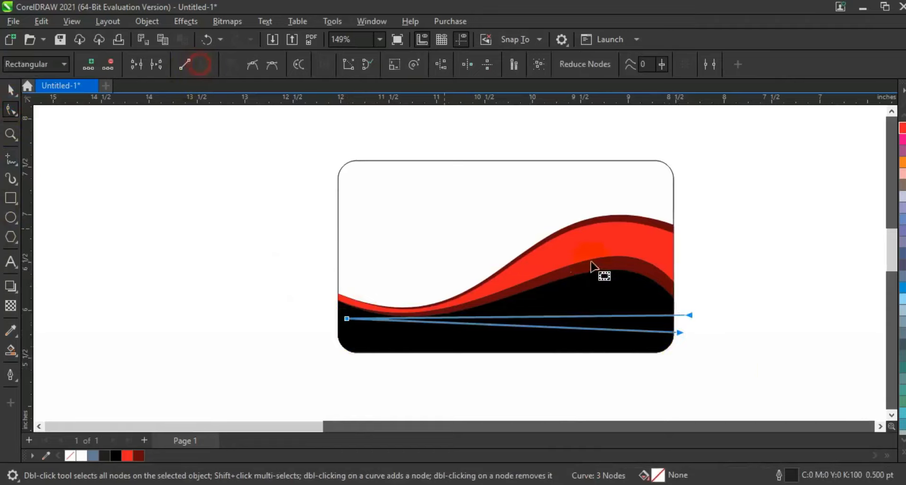
click(709, 308)
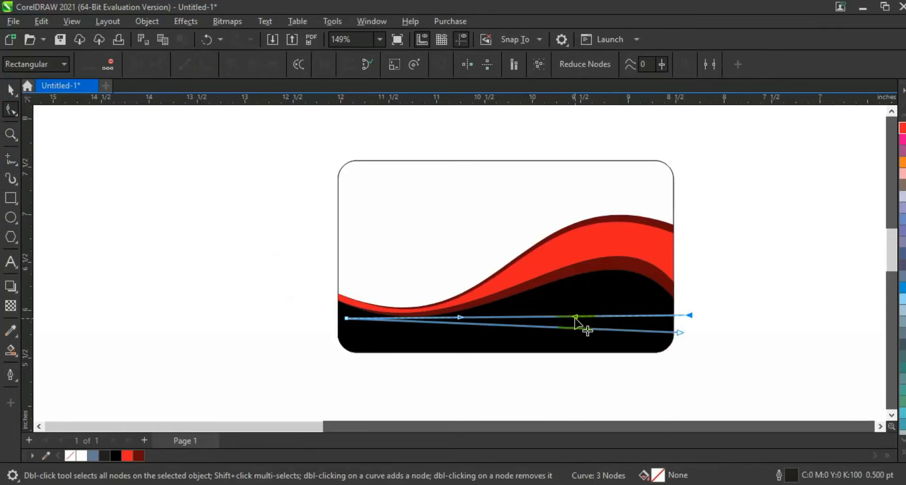
drag(574, 317, 457, 355)
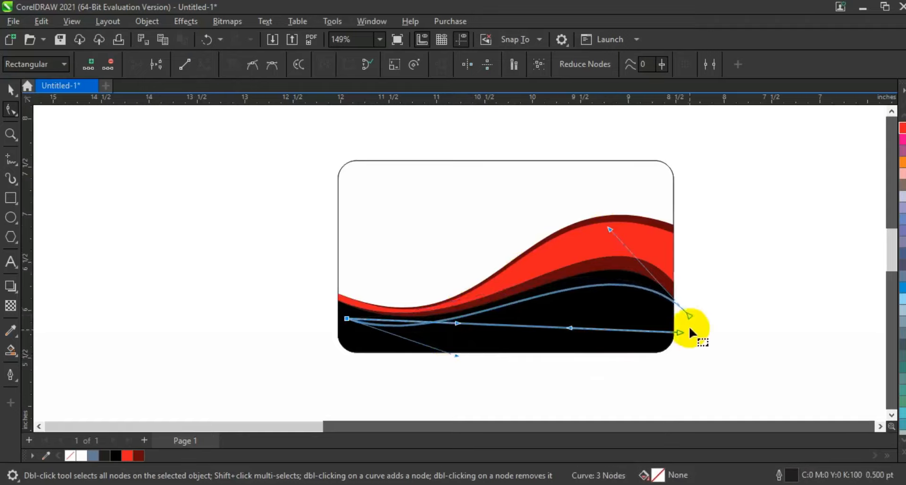
drag(688, 321, 679, 318)
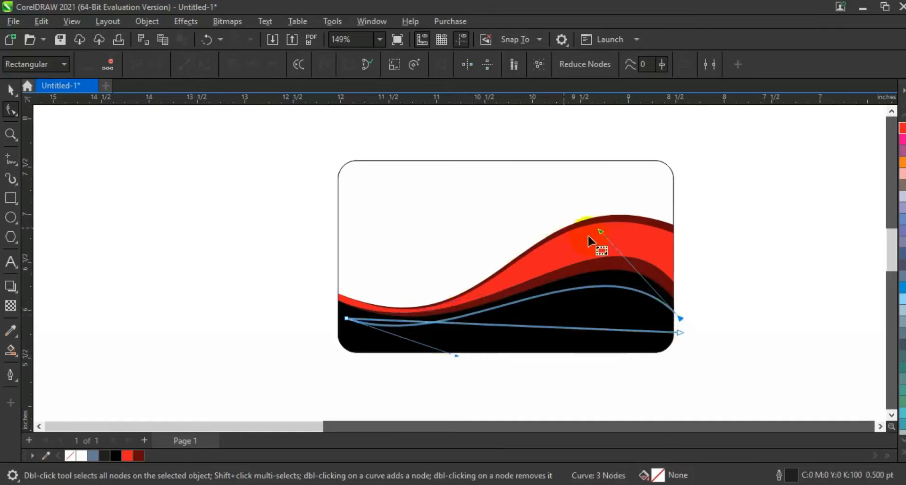
drag(612, 242, 611, 219)
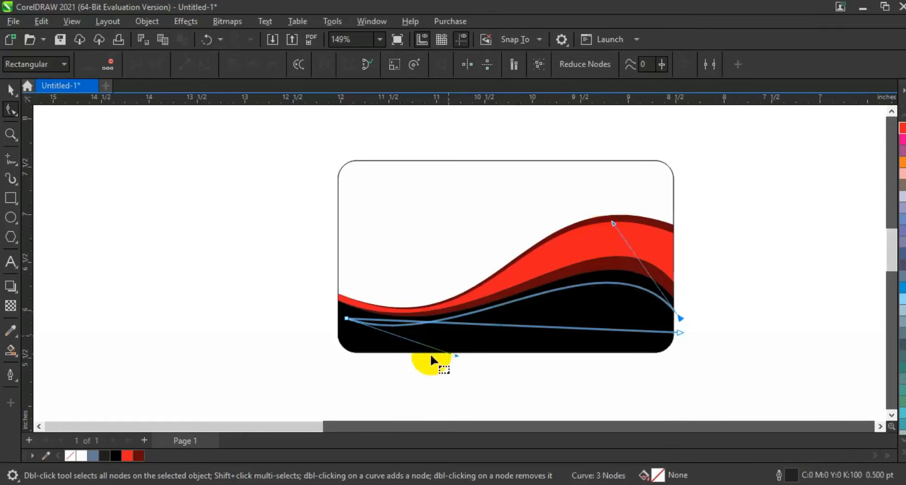
drag(456, 356, 472, 362)
Step: Bend the lower segment into a matching wave just beneath the upper one, forming a thin tapering band
drag(568, 333, 607, 276)
mouse_move(455, 325)
mouse_down()
mouse_move(404, 373)
mouse_move(431, 372)
mouse_up()
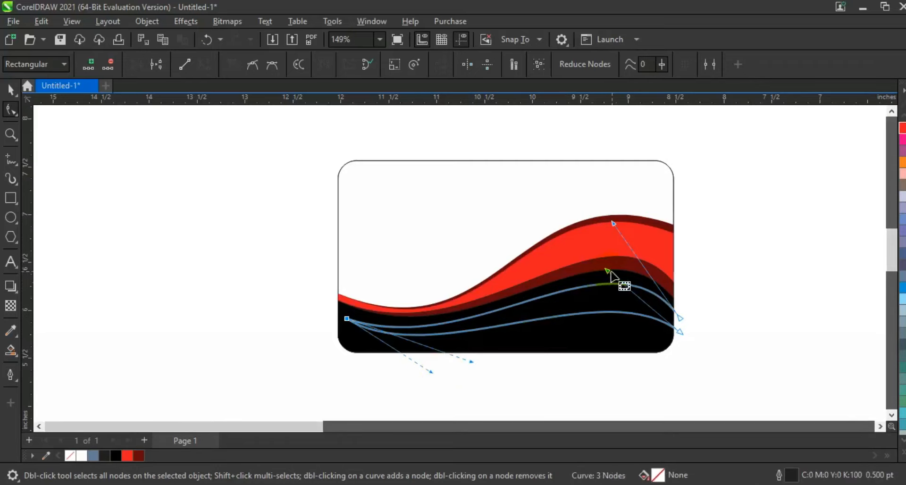
drag(608, 272, 620, 241)
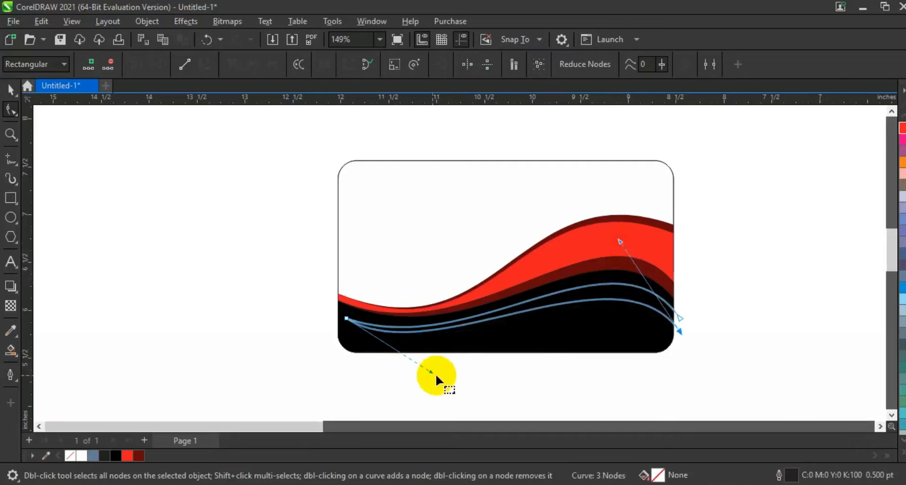
drag(431, 372, 448, 376)
Step: Smart-fill the thin band between the two new curves and recolour it red
click(9, 358)
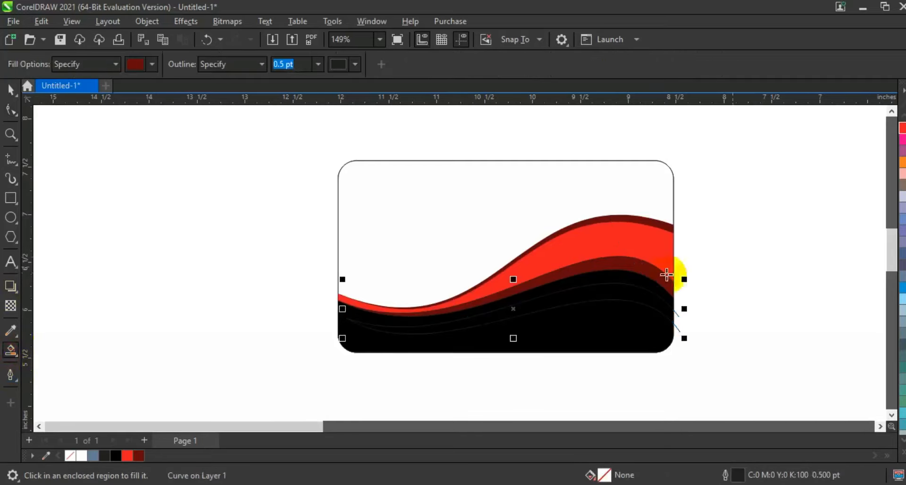
click(608, 292)
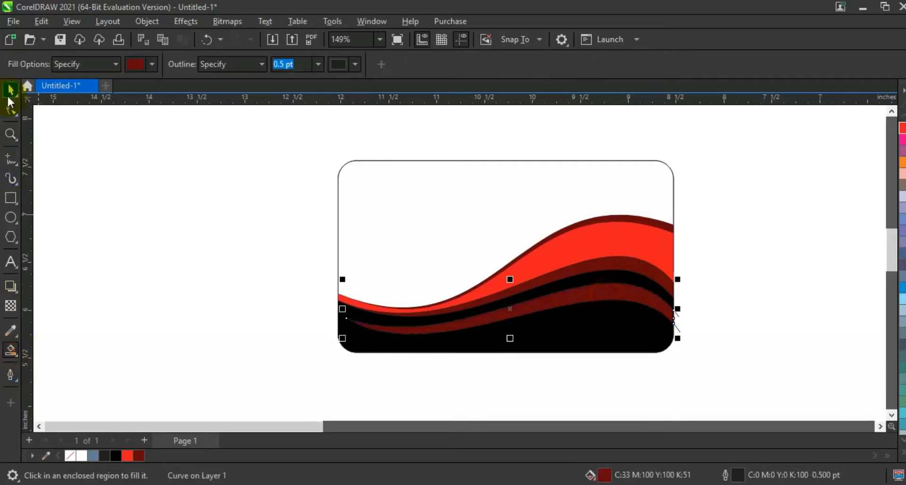
click(9, 94)
click(116, 455)
click(127, 455)
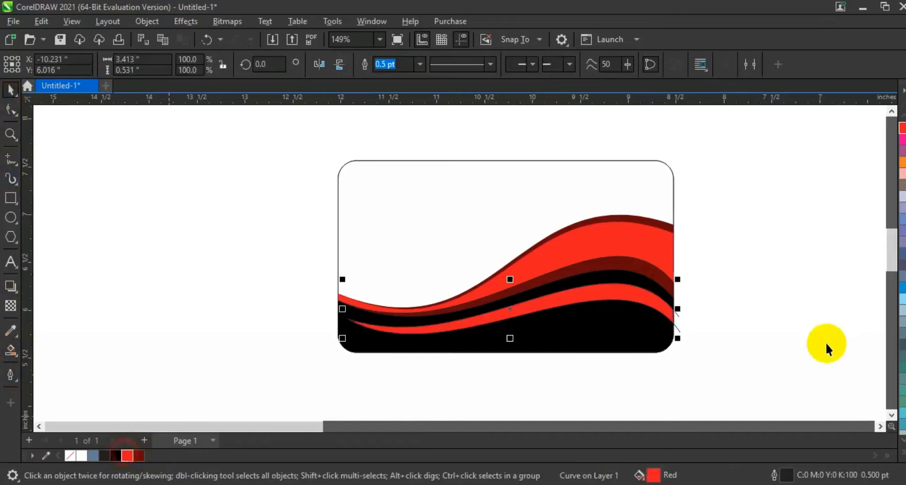
Step: Delete the V-shaped guide curve whose ends extend past the card's right edge
click(681, 329)
key(Delete)
key(F3)
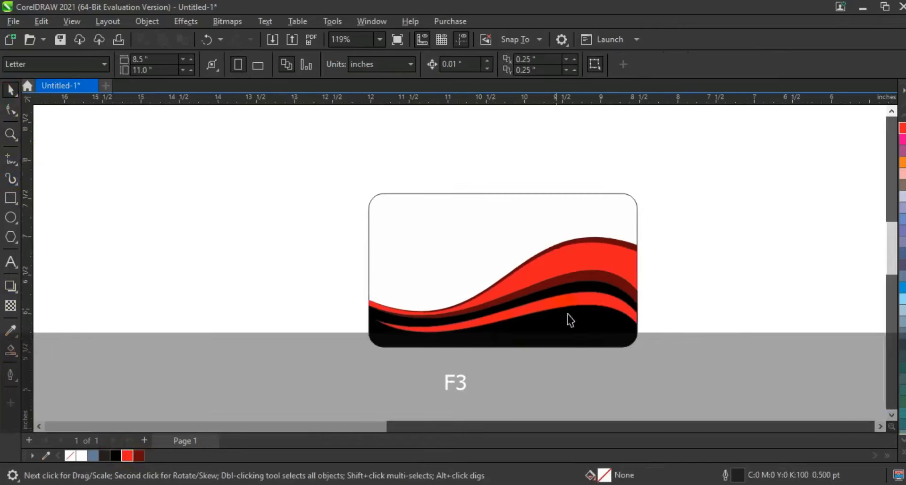
Step: Remove the outlines from all five wave shapes on the card
drag(296, 360, 280, 361)
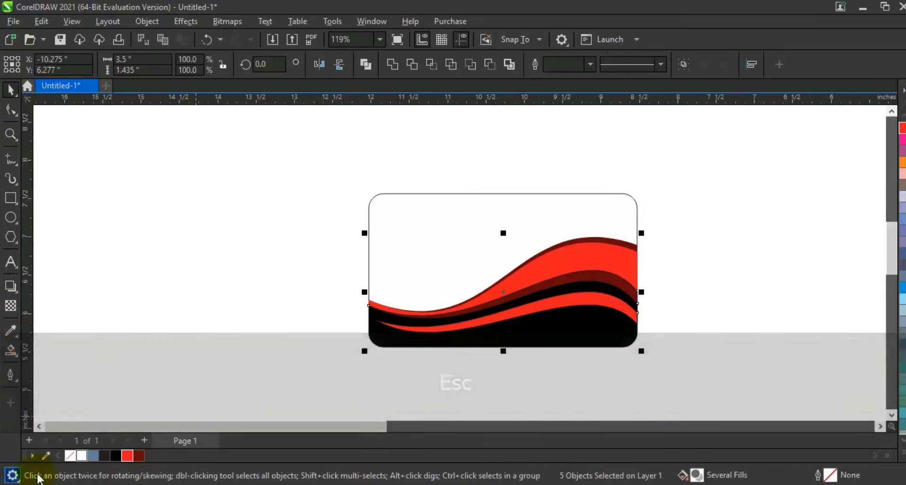
right_click(70, 455)
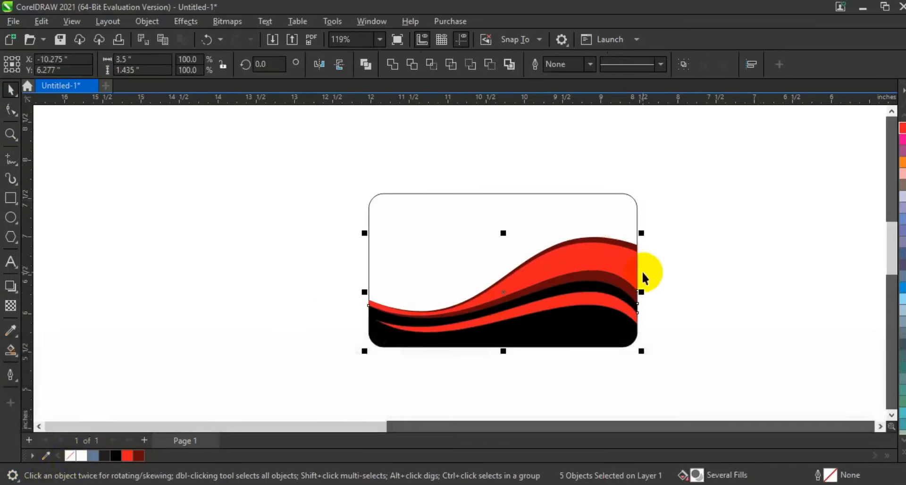
click(669, 280)
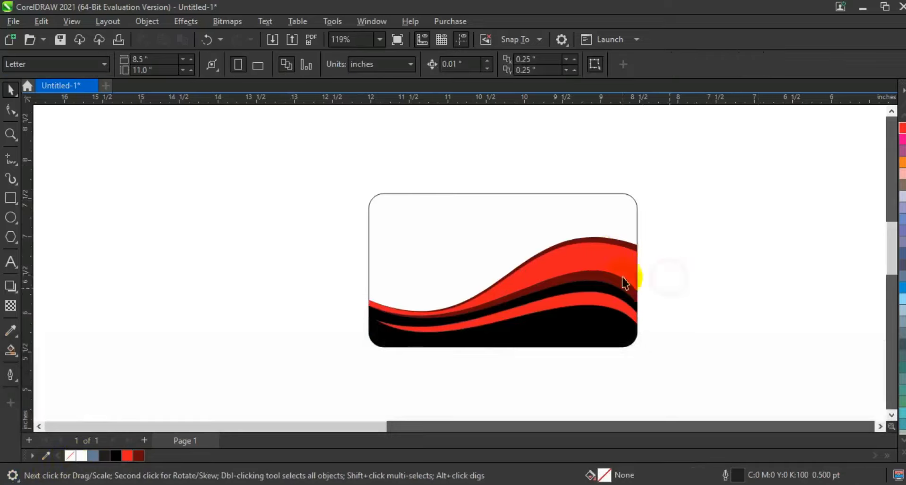
Step: Add the artistic text "Media" at 24 pt beside the card's left edge
click(10, 136)
drag(316, 156, 737, 372)
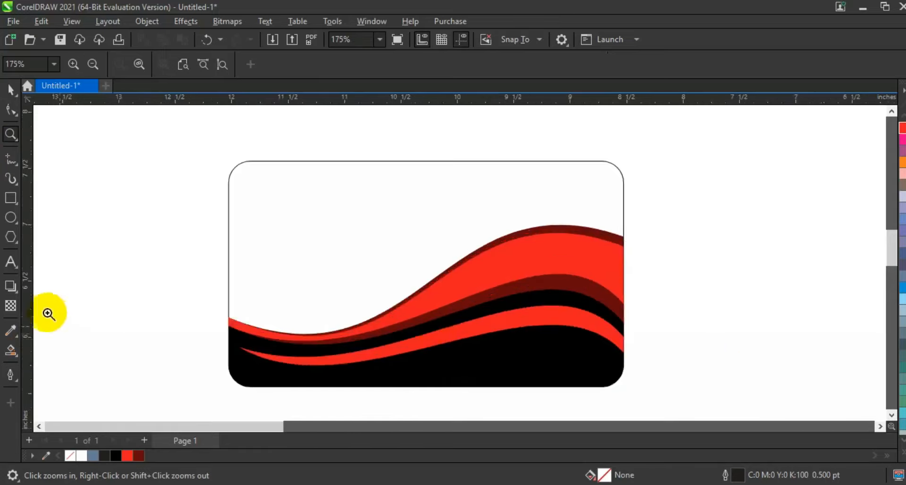
click(9, 260)
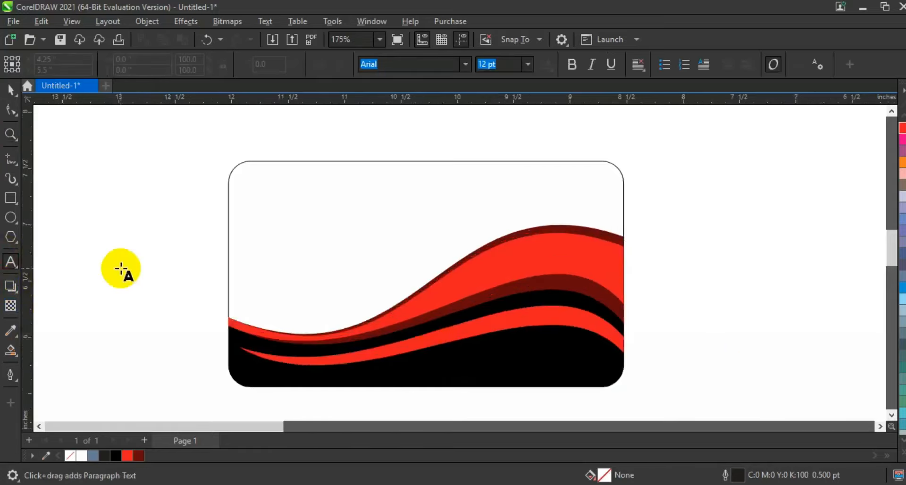
click(102, 351)
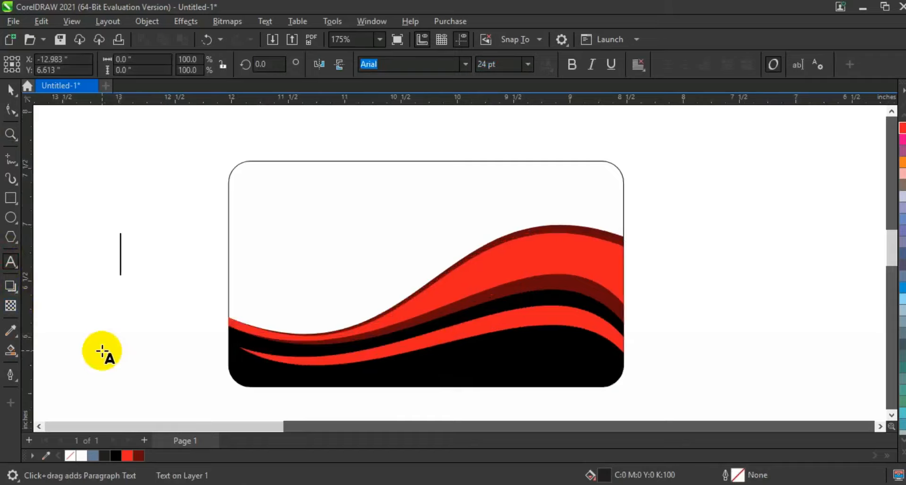
text(Medi)
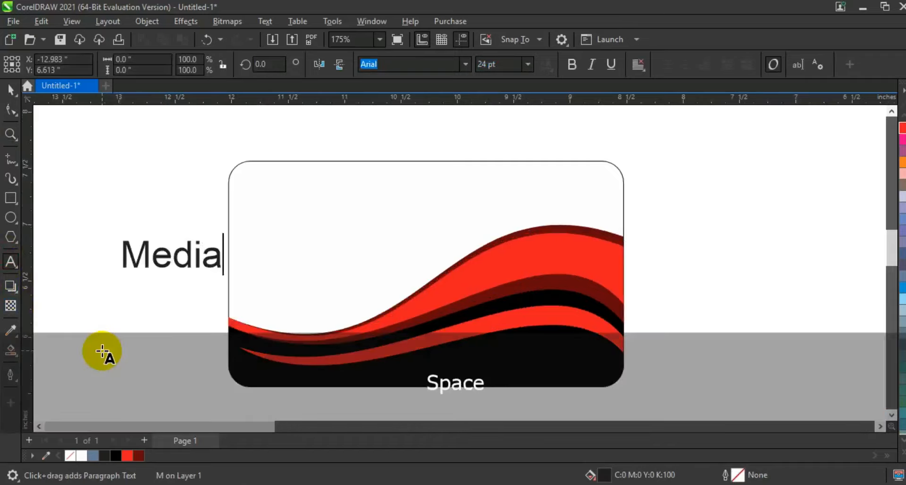
text(a)
click(12, 88)
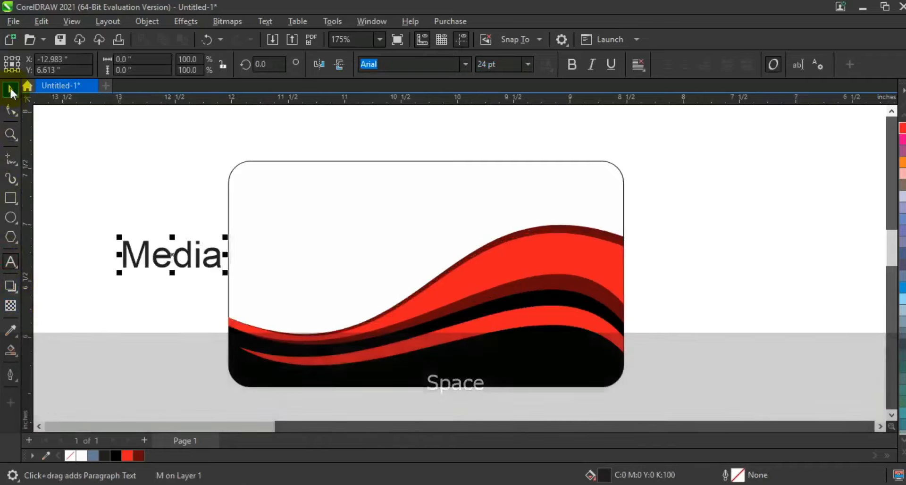
Step: Set the "Media" text in Geometr415 Blk BT, place it on the card's white upper area and fill it red
click(464, 66)
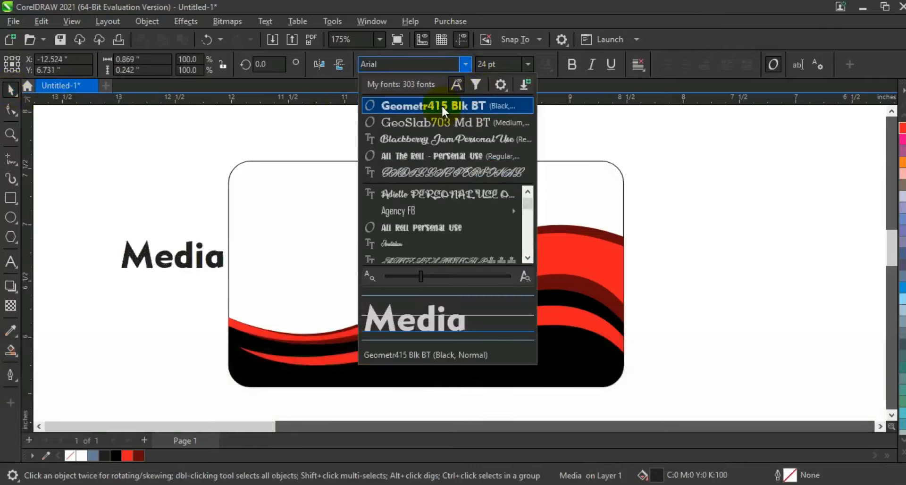
click(442, 105)
drag(184, 252, 405, 214)
click(126, 456)
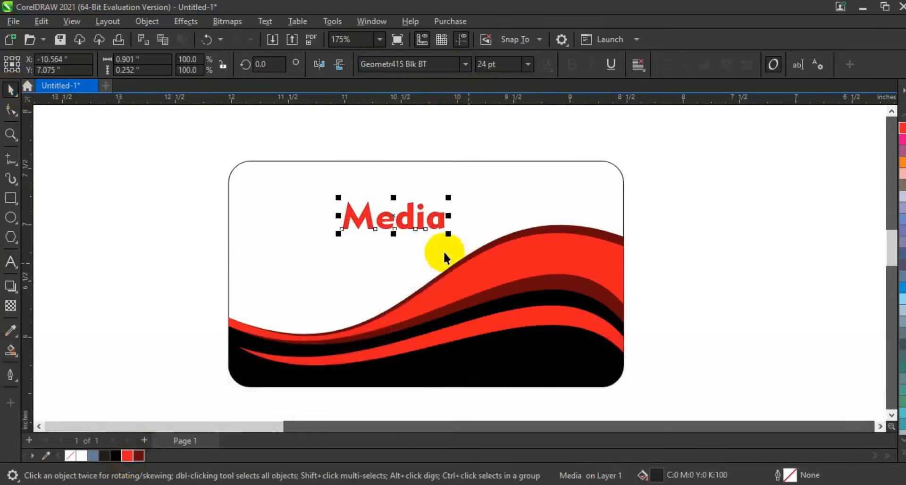
Step: Place a copy of "Media" at about 16 pt beneath the original near the card's upper-left corner and reword it "Text Here Your Slogan"
drag(448, 234, 288, 243)
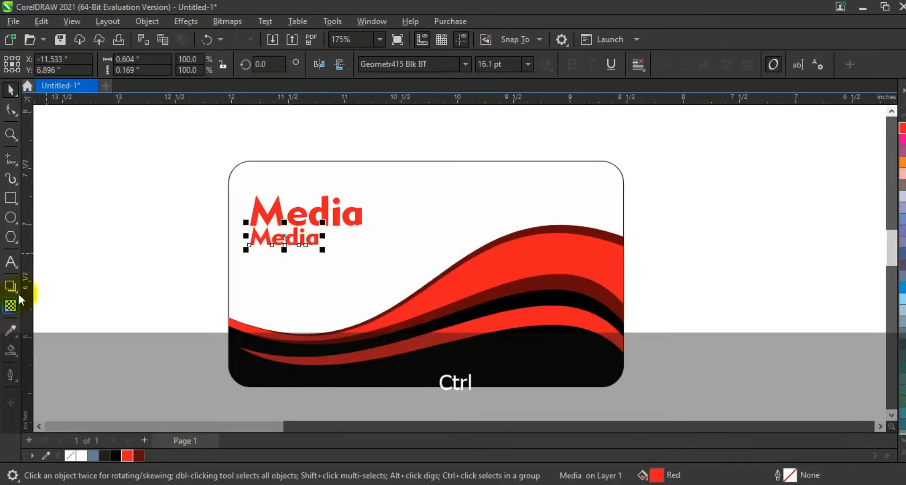
click(15, 262)
key(shift+Home)
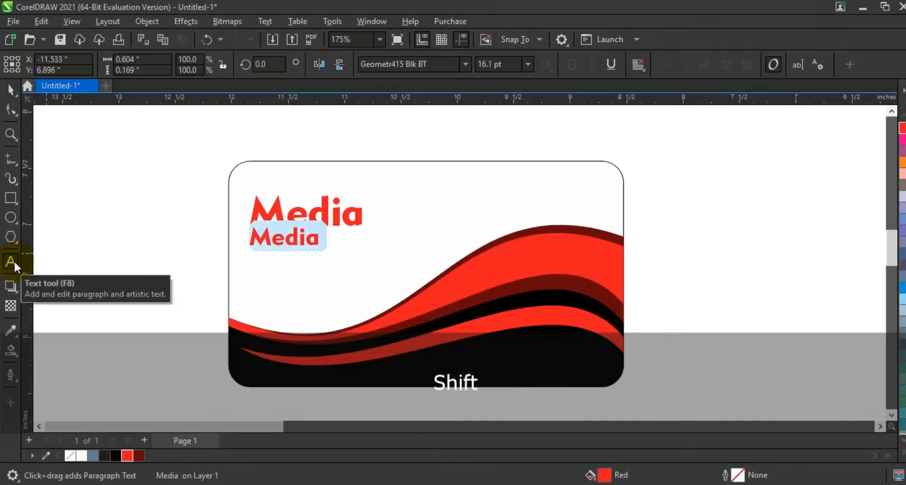
text(Text Here)
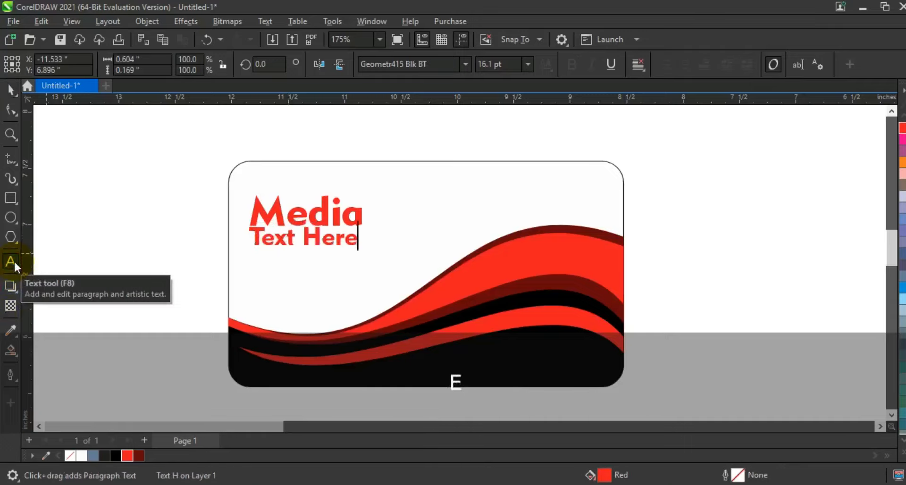
text( Your Slogan)
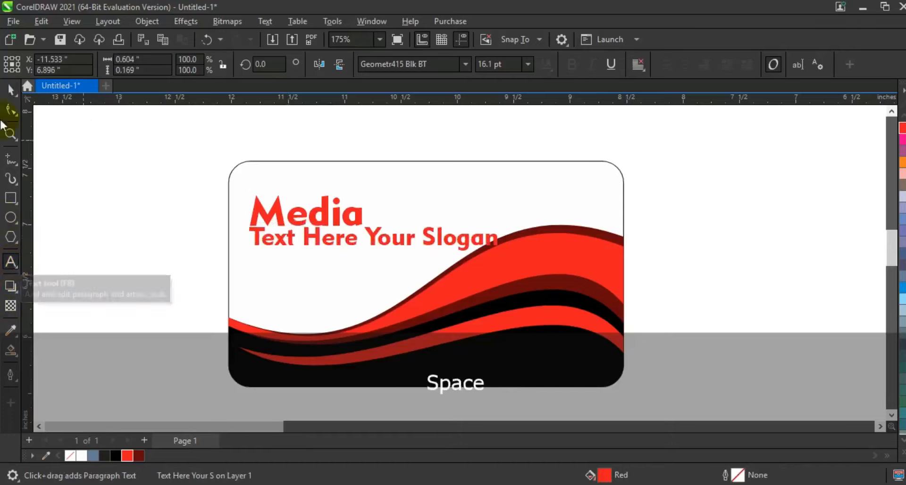
click(10, 89)
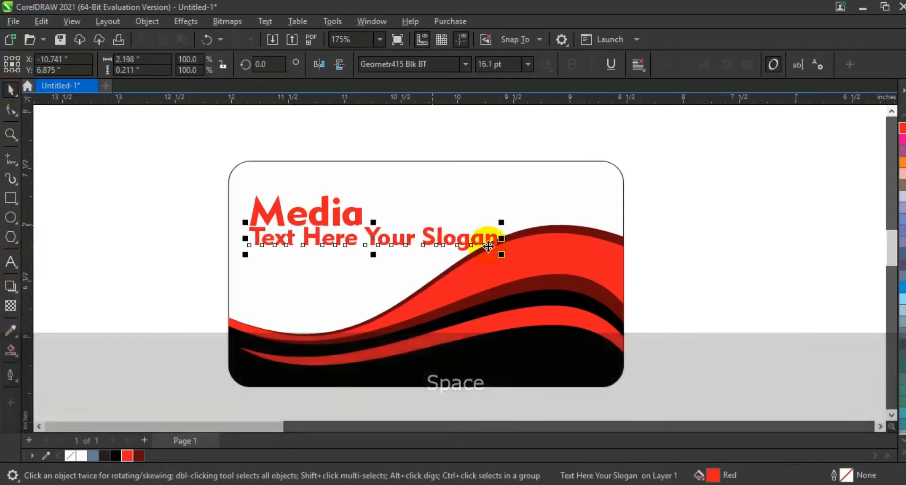
Step: Shrink the slogan to about 7.5 pt, colour it black and fit it closely under "Media"
drag(502, 255, 370, 245)
click(139, 208)
drag(142, 178, 392, 276)
drag(360, 219, 345, 235)
click(152, 250)
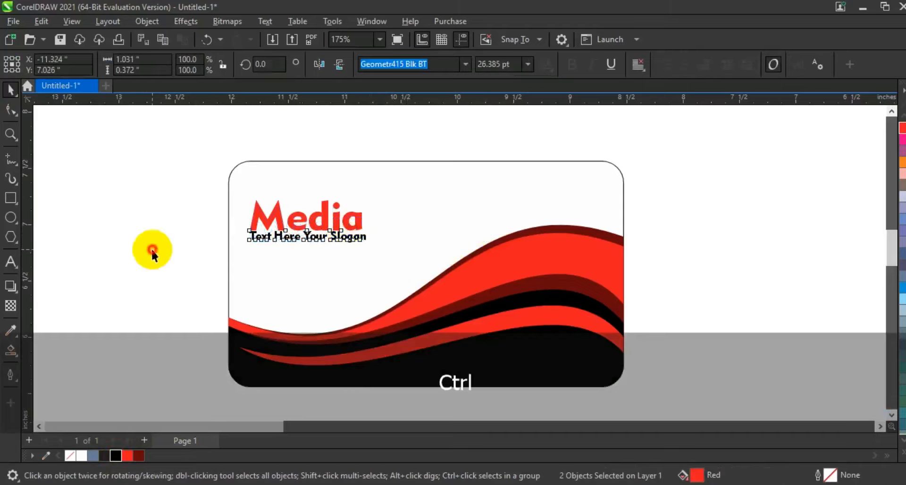
Step: Duplicate the complete card with its text directly below the original, leaving a small gap
key(F3)
key(Escape)
key(F3)
key(F3)
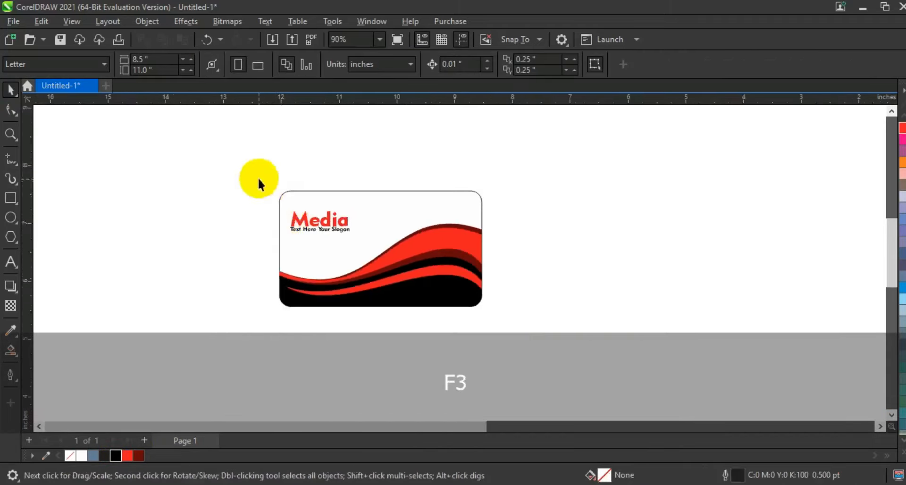
drag(259, 179, 568, 333)
drag(439, 260, 437, 373)
click(552, 319)
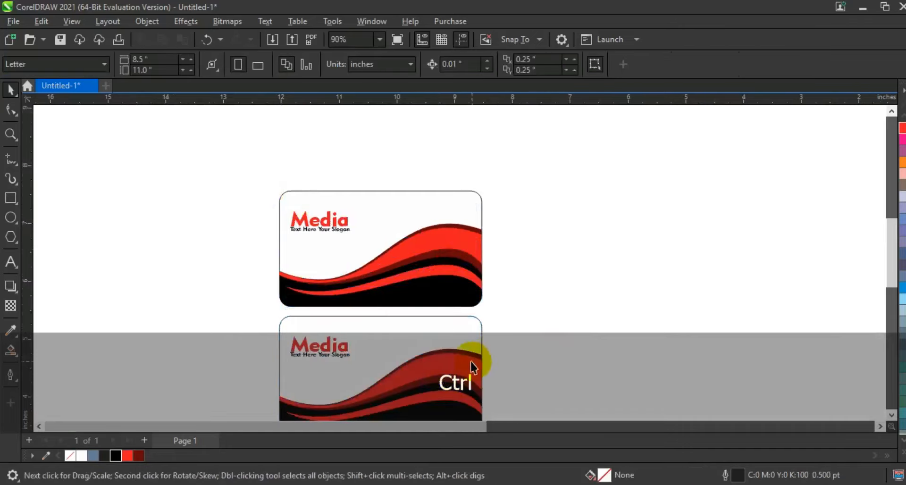
Step: Move the "Media" name and slogan off the lower card into the empty area to its left
click(480, 336)
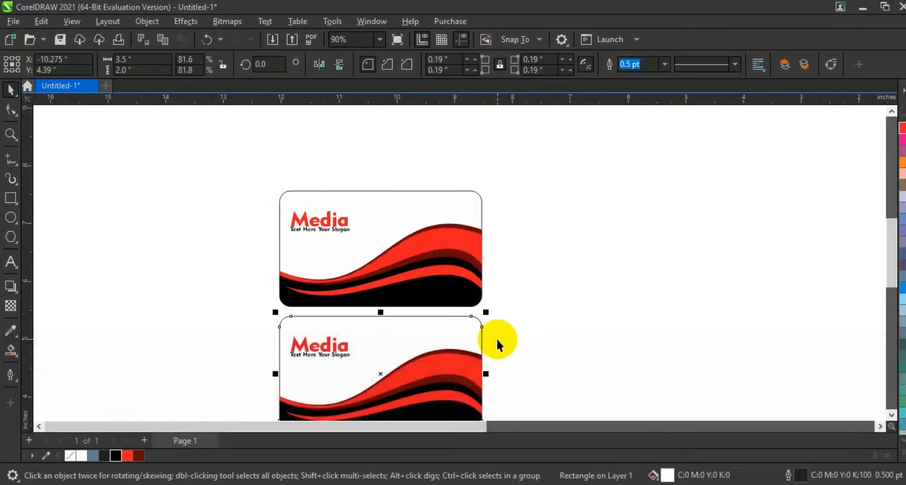
click(302, 351)
drag(329, 346, 172, 348)
Step: Flip the lower card's background and waves vertically so the black area lies along its upper edge
drag(254, 313, 527, 441)
click(339, 65)
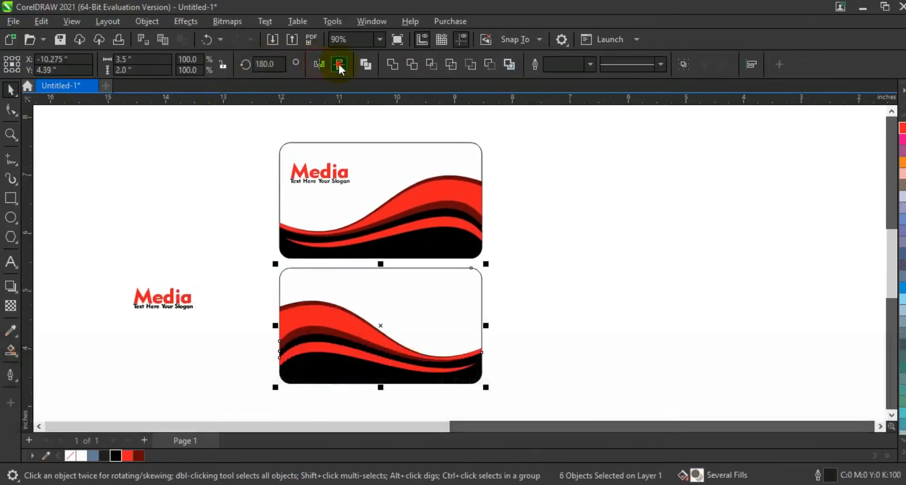
click(339, 65)
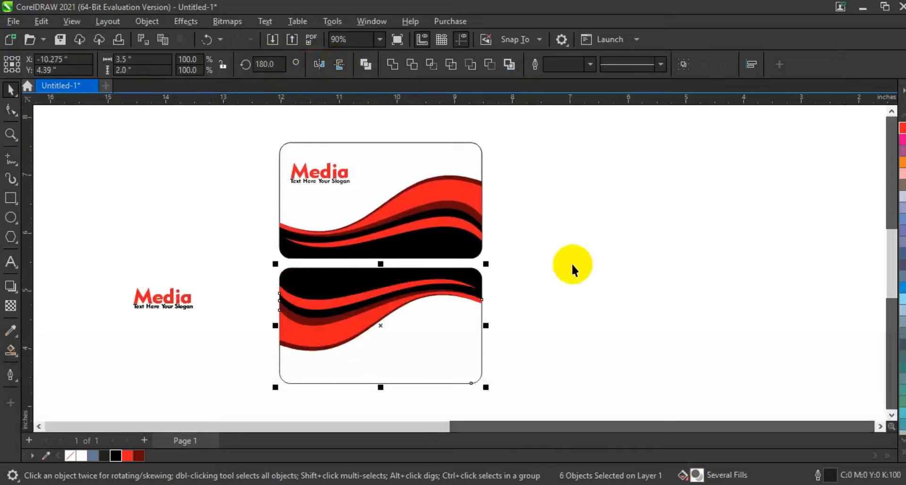
click(319, 64)
click(567, 289)
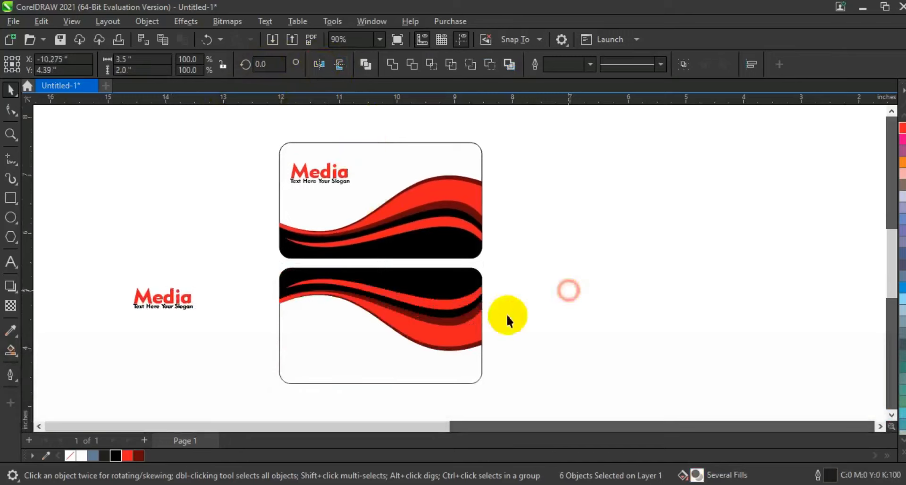
Step: Copy the slogan onto the lower card's white area and replace its wording with the lines "Contact Number", "E- Mail" and "Address:"
drag(165, 310, 330, 341)
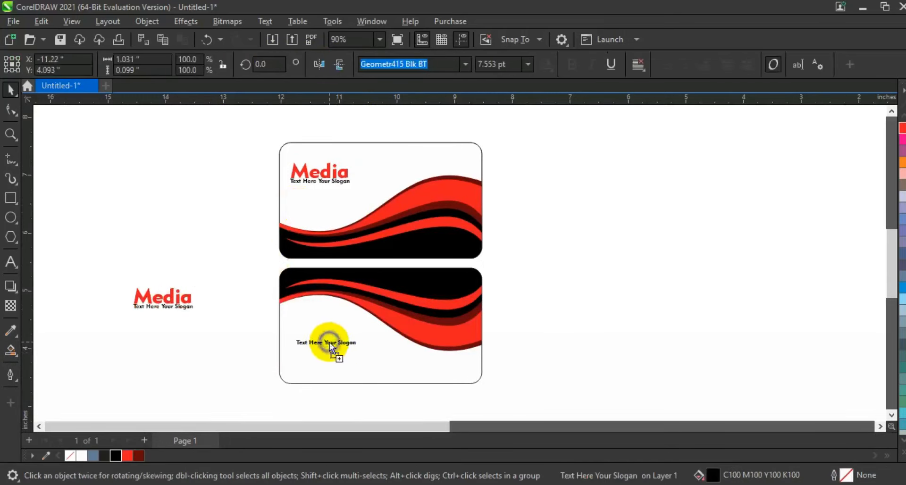
click(14, 270)
key(shift+Home)
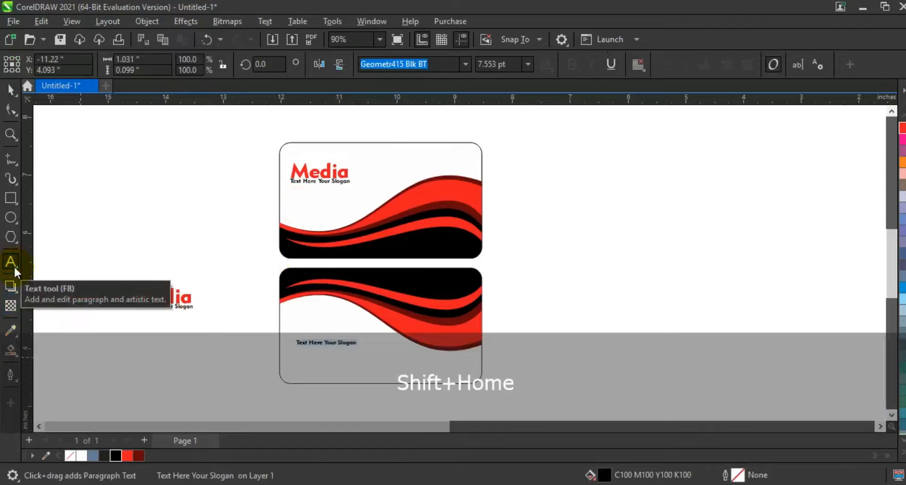
text(Contact Nu)
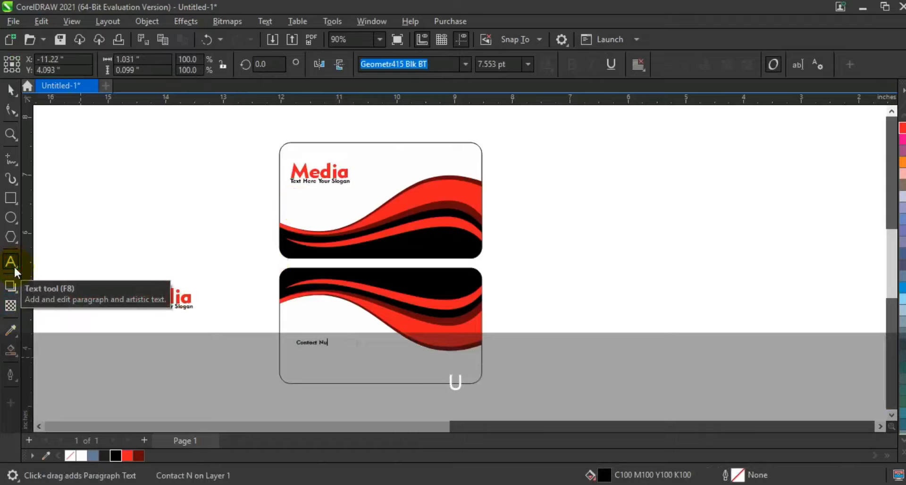
text(E- Mail)
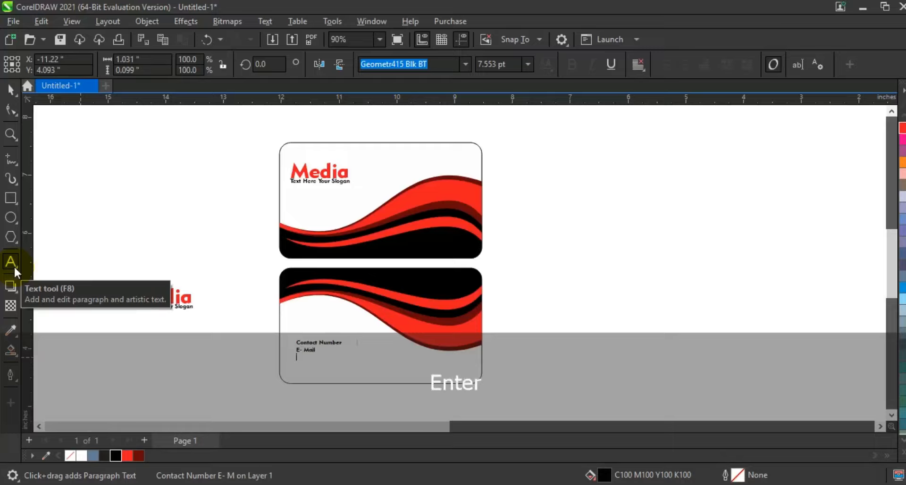
text(Ad)
text(dress:)
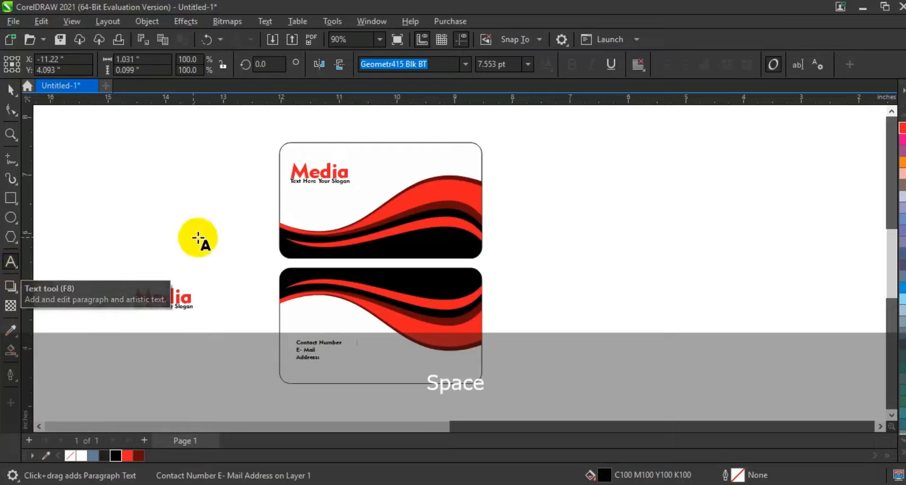
click(10, 88)
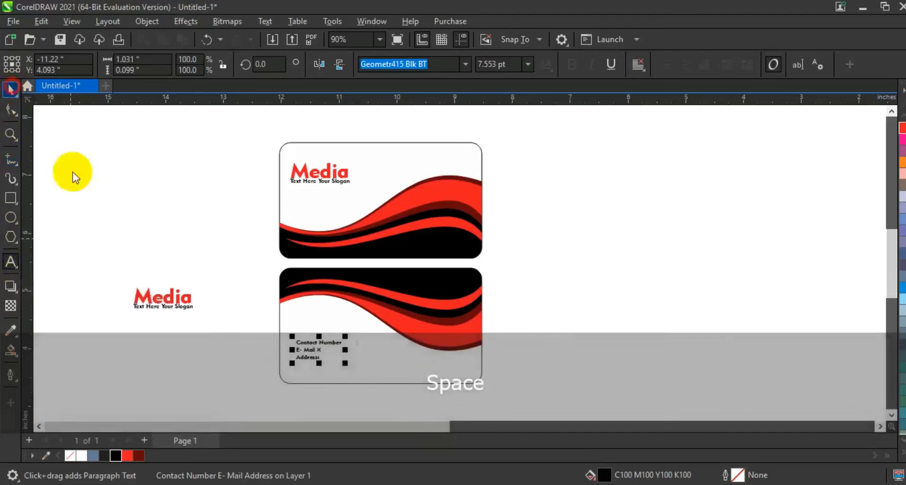
Step: Enlarge the three-line contact text to about 9 pt and position it near the card's lower-left corner
drag(250, 319, 354, 374)
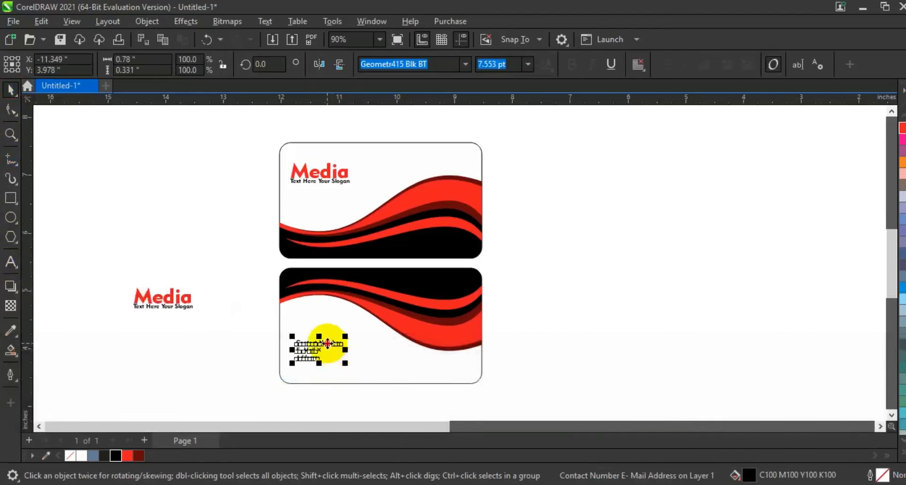
drag(327, 343, 327, 352)
click(217, 115)
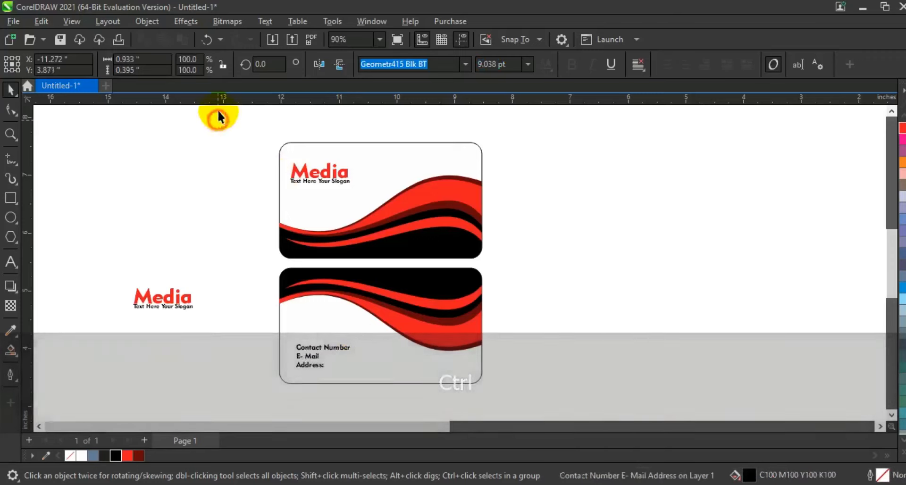
Step: Zoom to both finished cards and view them in a full-screen preview
scroll(634, 420, down, 1)
key(shift+F2)
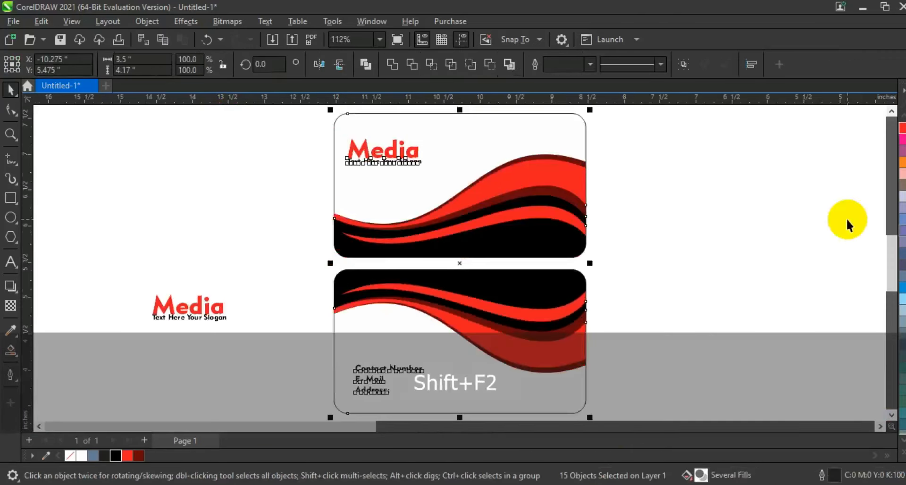
key(F9)
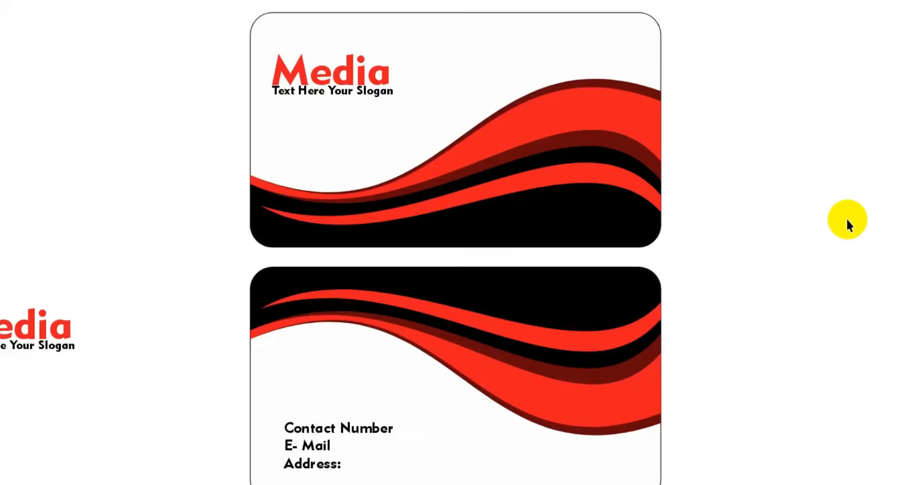